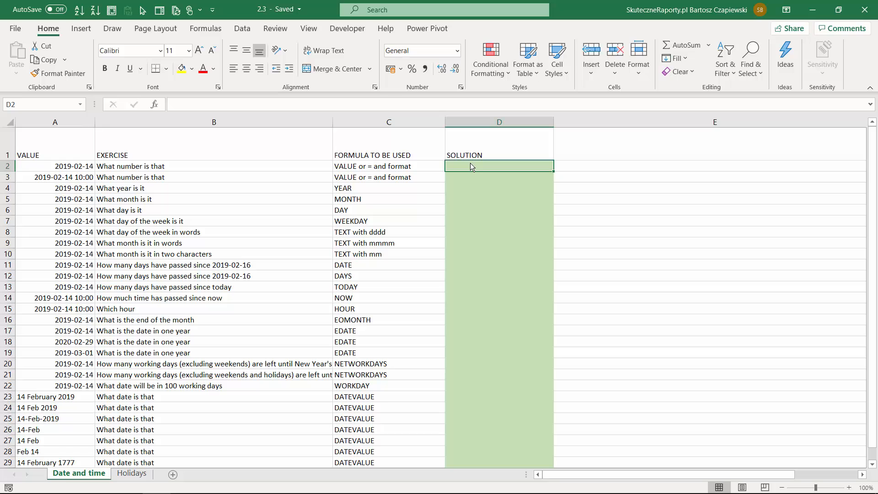
Enter =VALUE(A2) in D2 to convert the date in A2 to its serial number
text(=value)
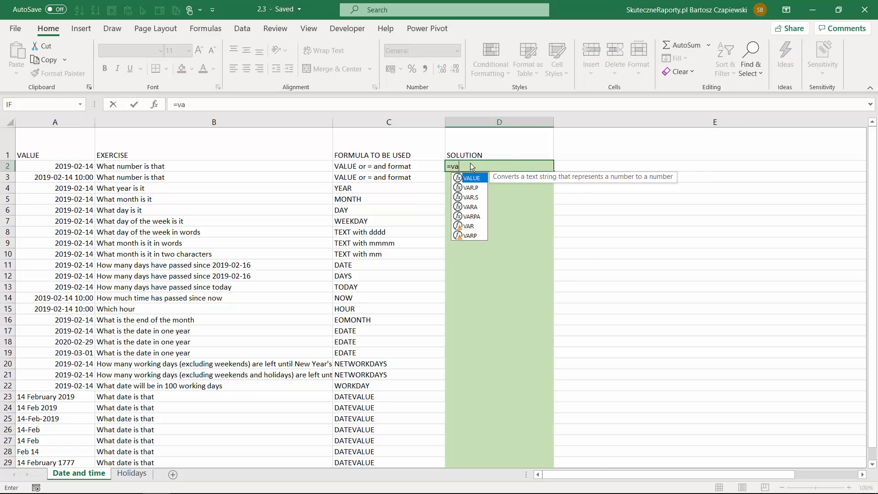
key(Tab)
key(Left)
key(Left)
key(Left)
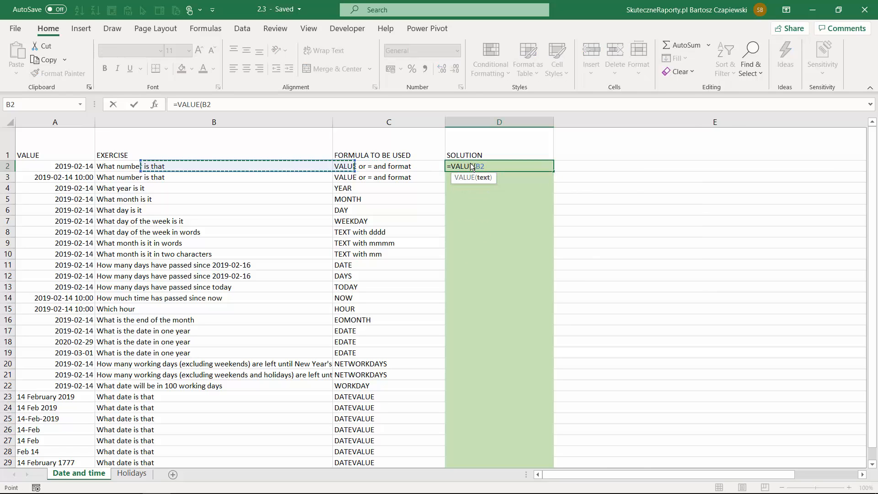
text())
key(ctrl+Return)
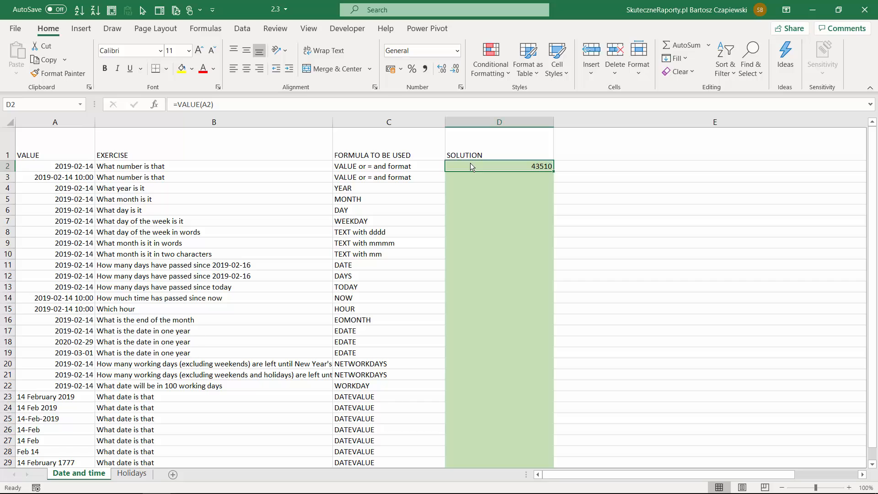
Enter 1 in E2 and format the cell as Short Date
click(585, 165)
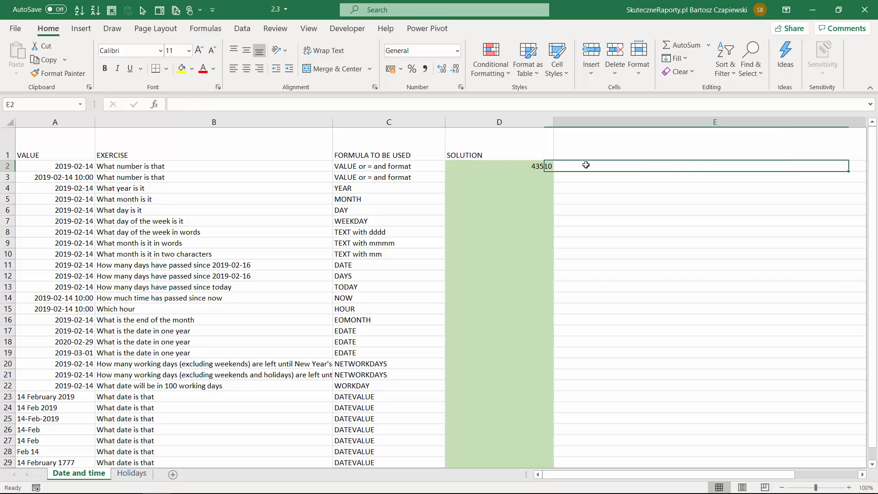
text(1)
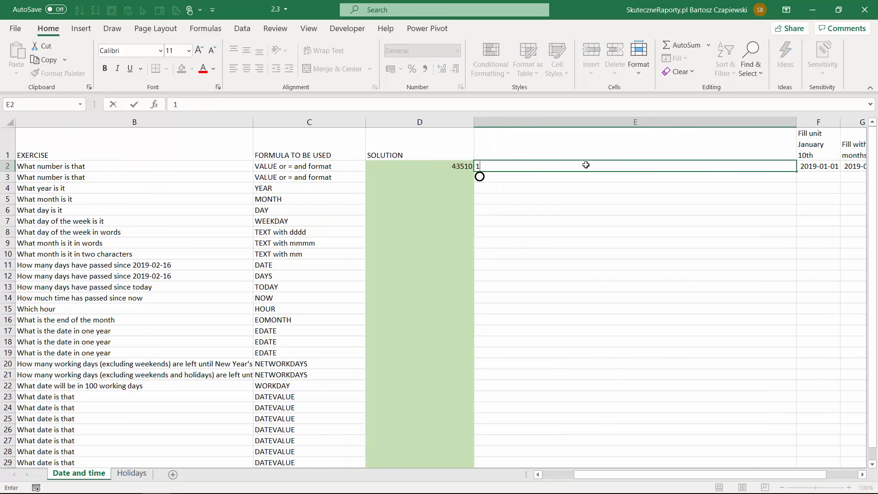
key(ctrl+Return)
click(457, 50)
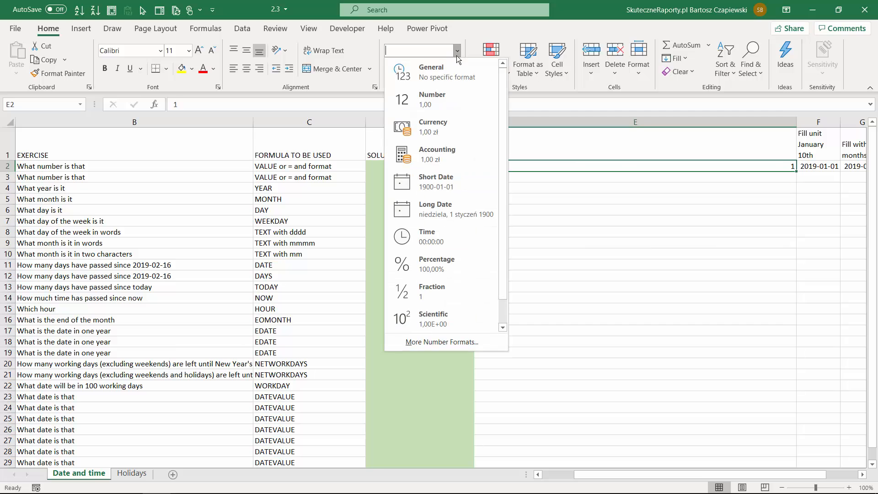
click(435, 181)
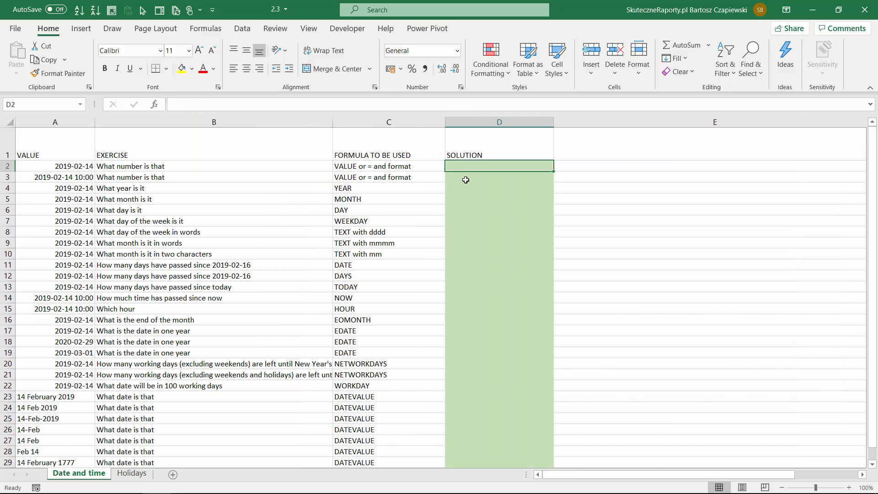
Enter =A2 in D2 and set the cell's number format to General
text(=)
key(Left)
key(Left)
key(Left)
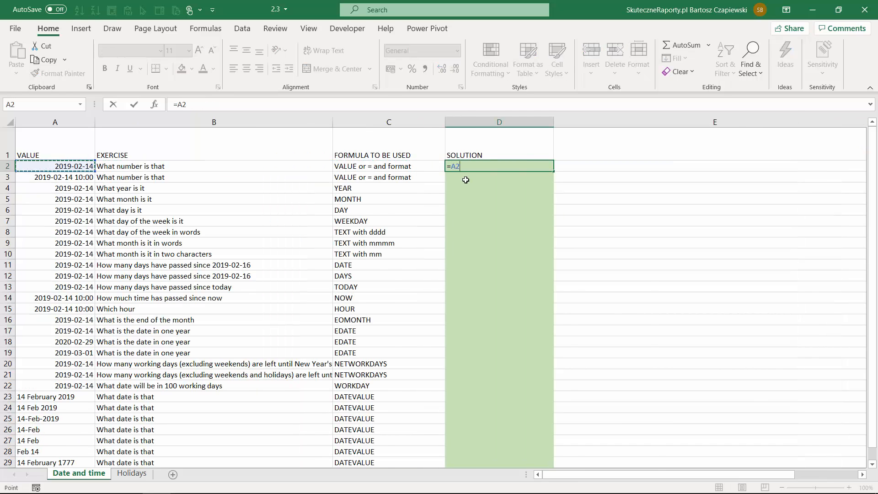
key(ctrl+Return)
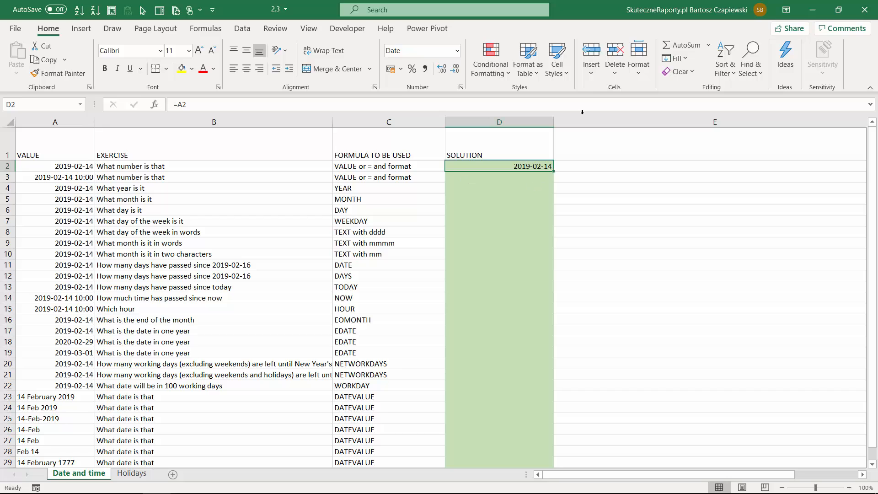
click(457, 50)
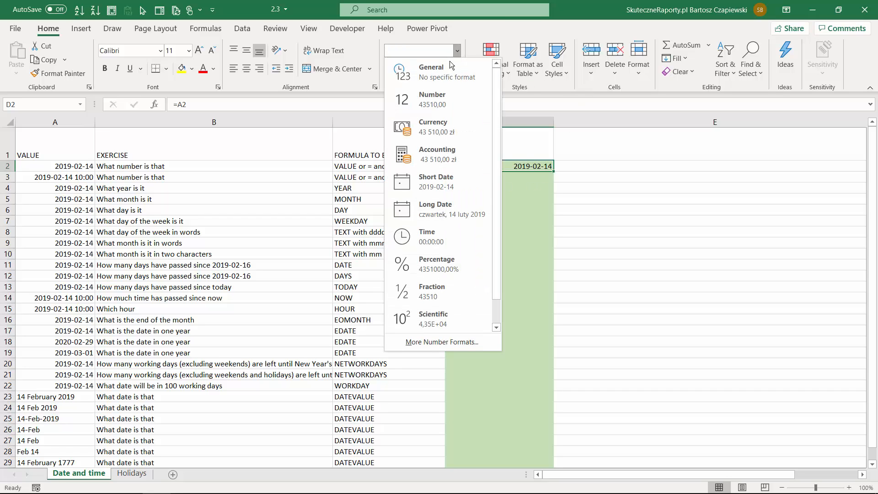
click(443, 73)
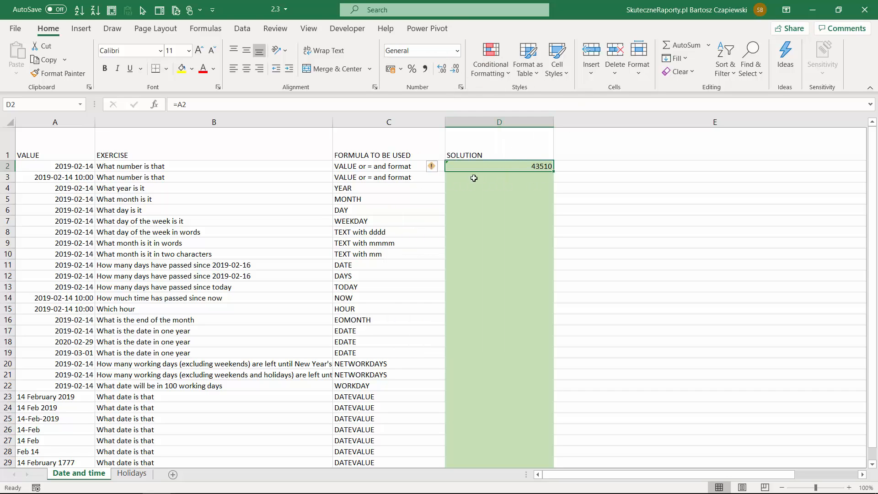
Copy the formula in D2 down to D3 to convert the date with time
drag(554, 169, 553, 183)
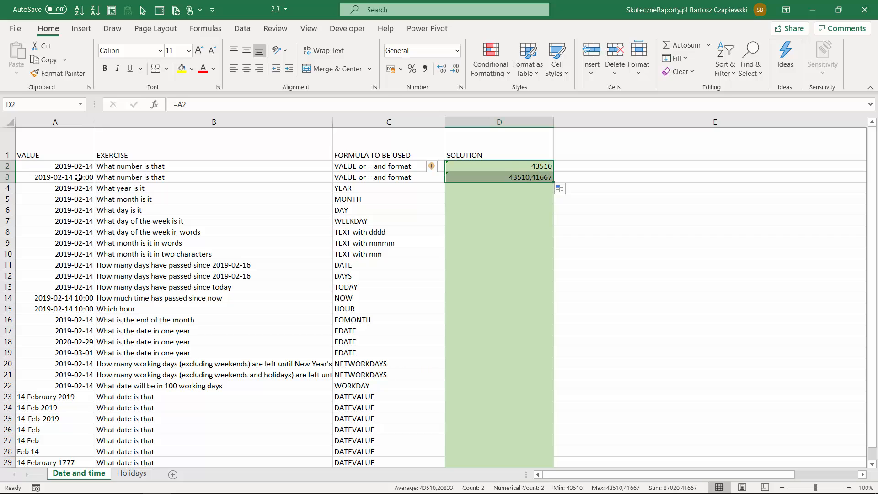
click(544, 177)
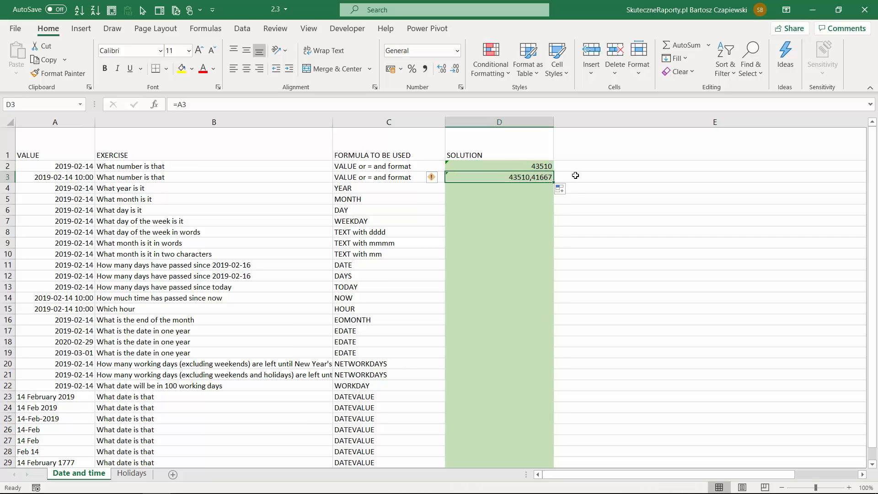
key(Return)
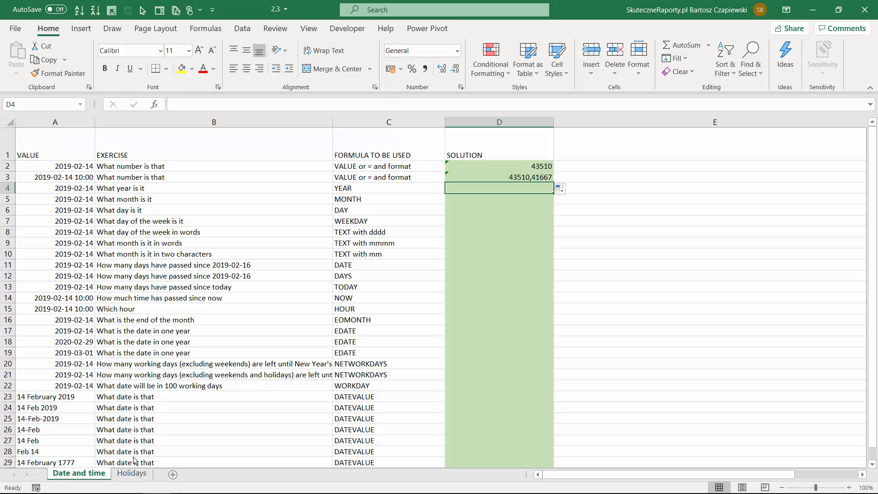
Enter =YEAR(A4) in D4 to extract the year from the date
text(=year)
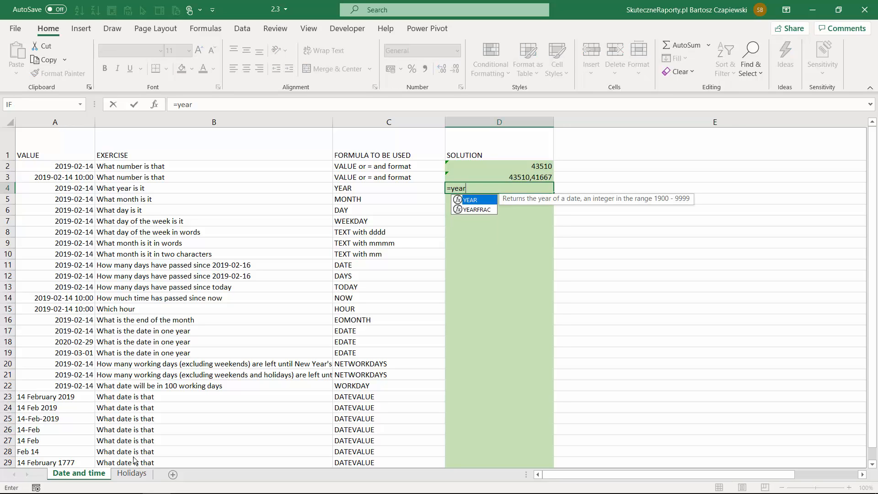
key(Tab)
key(Left)
key(Left)
key(Left)
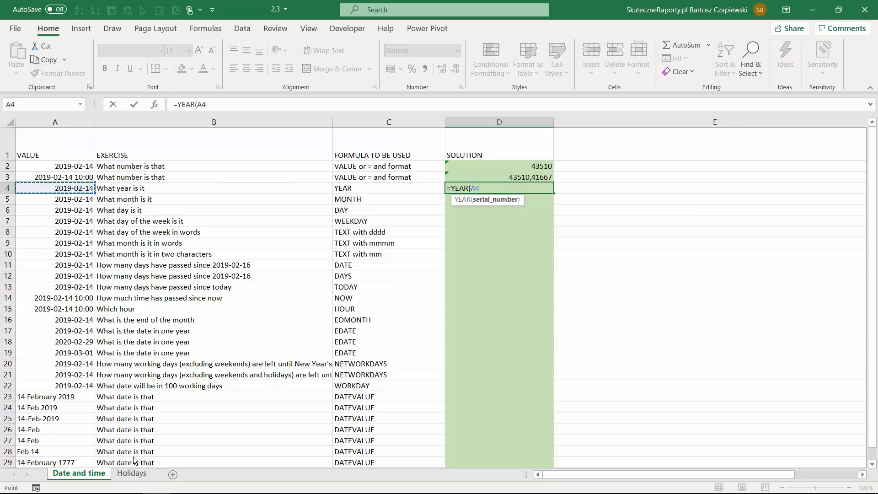
text())
key(Return)
Enter =MONTH(A5) in D5 to extract the month number from the date
text(=mon)
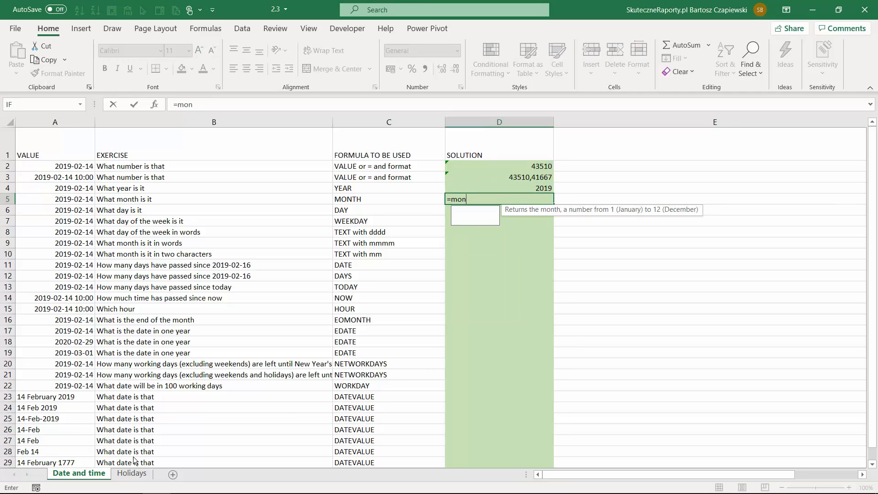
key(Tab)
key(Left)
key(Left)
key(Left)
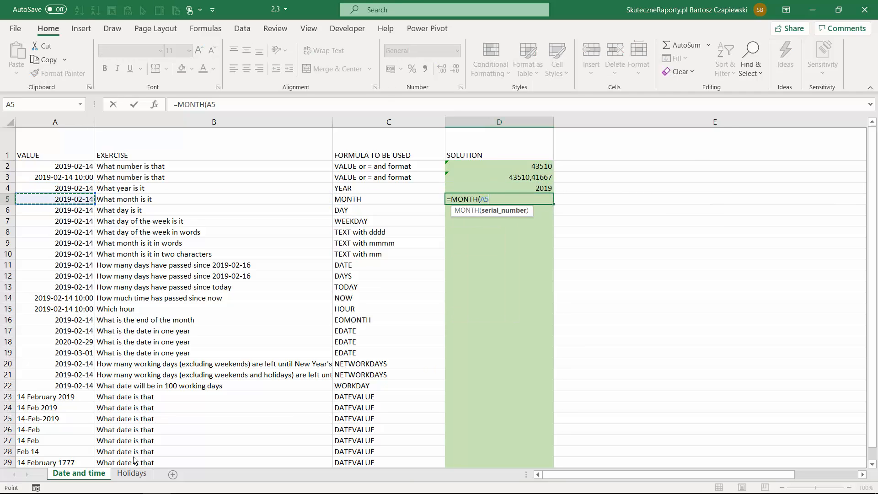
text())
key(Return)
Enter =DAY(A6) in D6 to extract the day from the date
text(=day)
key(Tab)
key(Left)
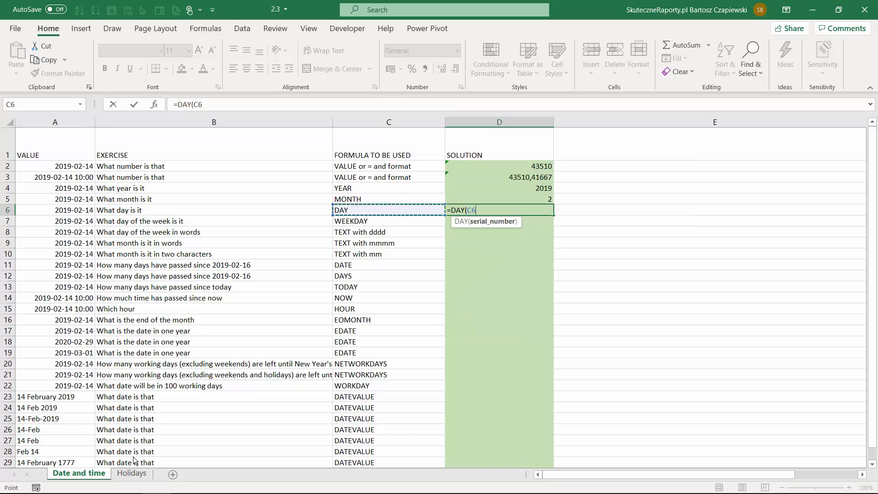
key(Left)
key(Left)
text())
key(Return)
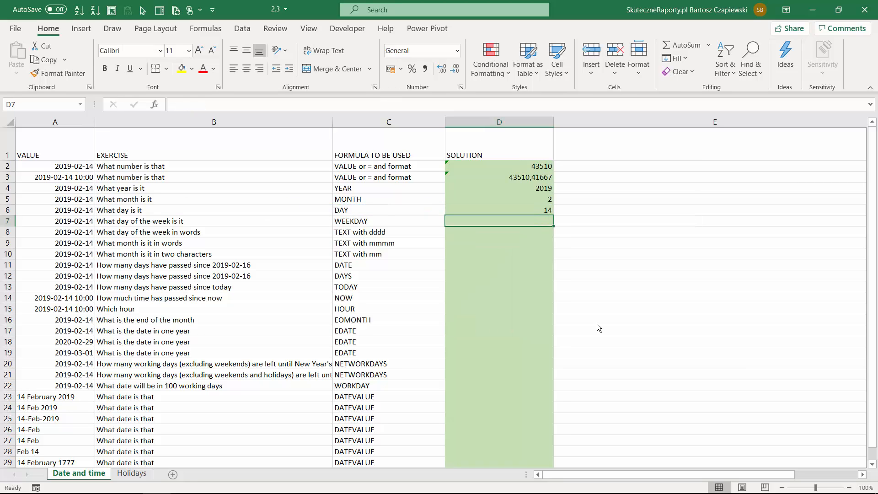
Enter =WEEKDAY(A7) in D7 without a return type to get the day of the week
text(=wee)
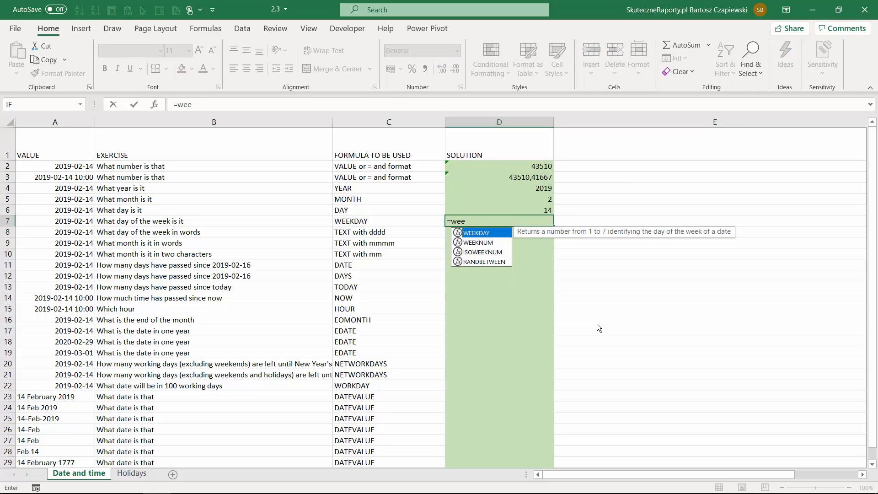
key(Tab)
key(Left)
key(Left)
key(Left)
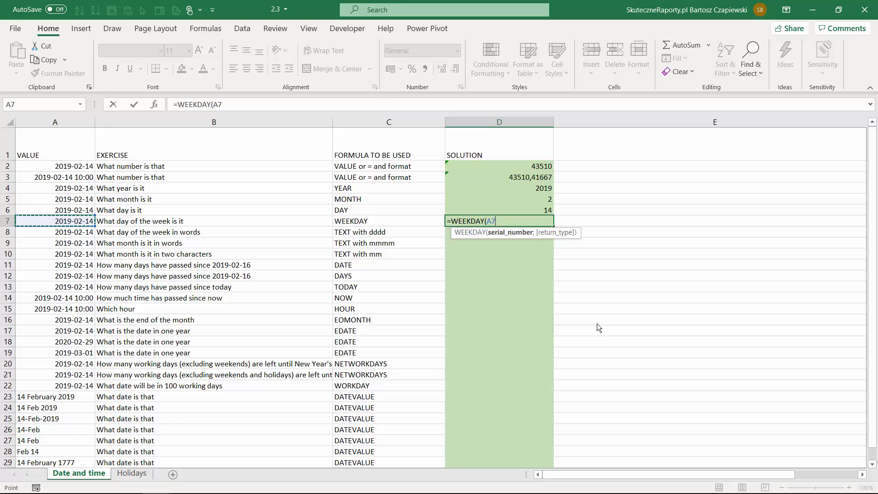
text(;)
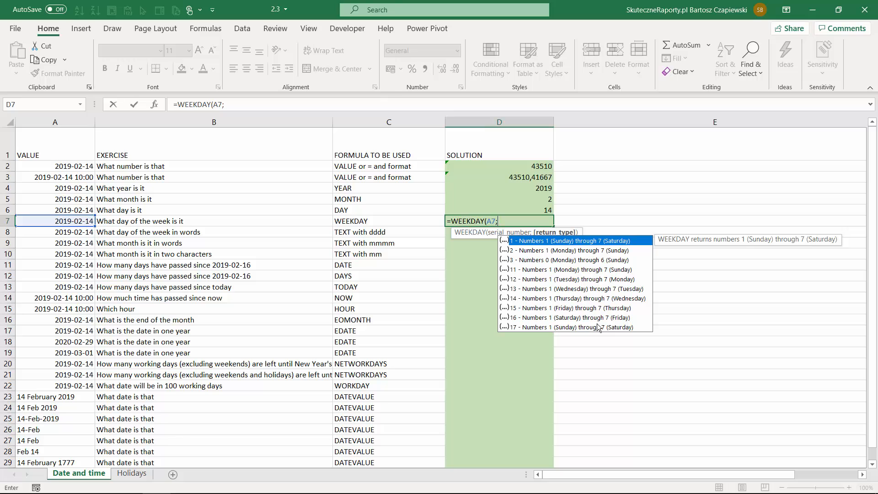
key(BackSpace)
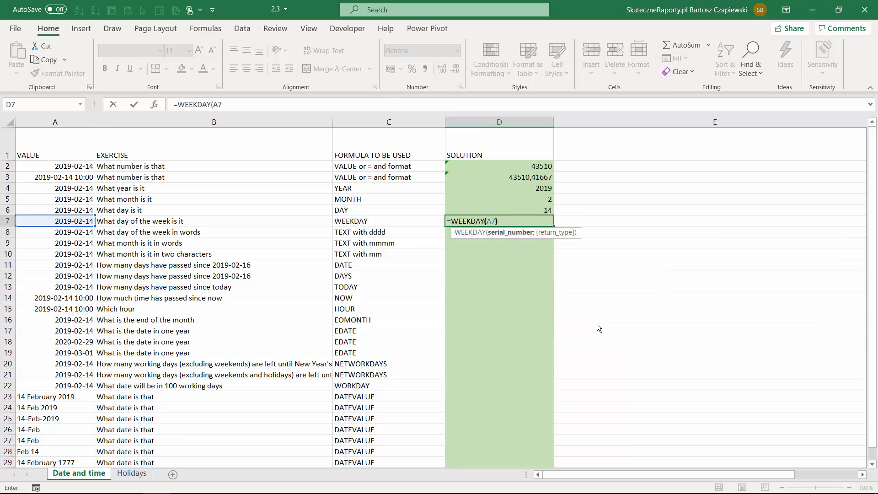
key(ctrl+Return)
Change the formula in D7 to =WEEKDAY(A7;2) so the week is numbered from Monday as 1
click(239, 106)
key(BackSpace)
text(;2)
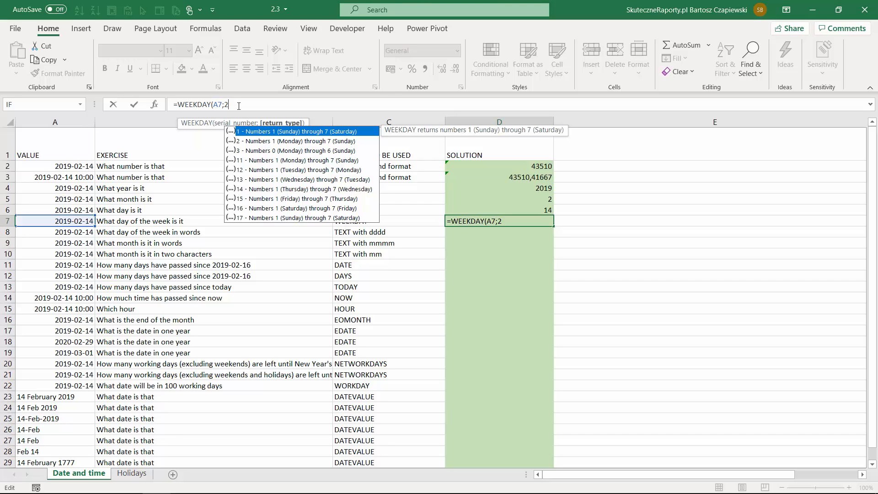
key(Down)
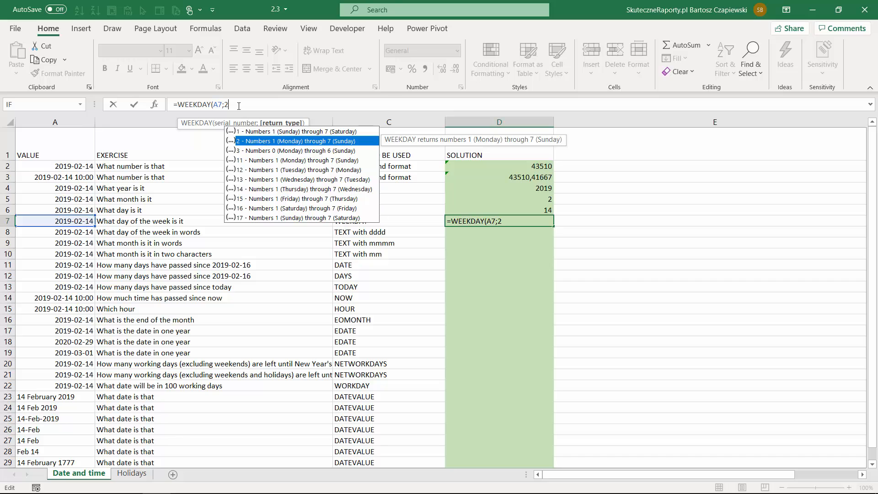
text())
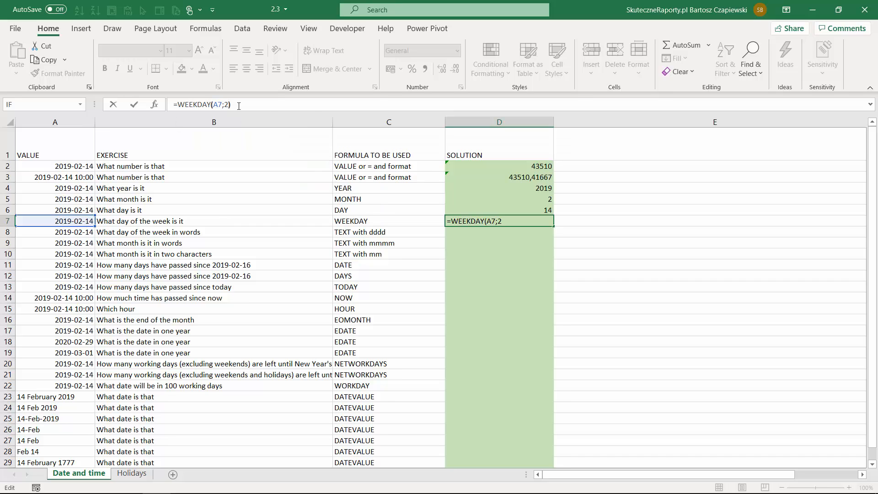
key(Return)
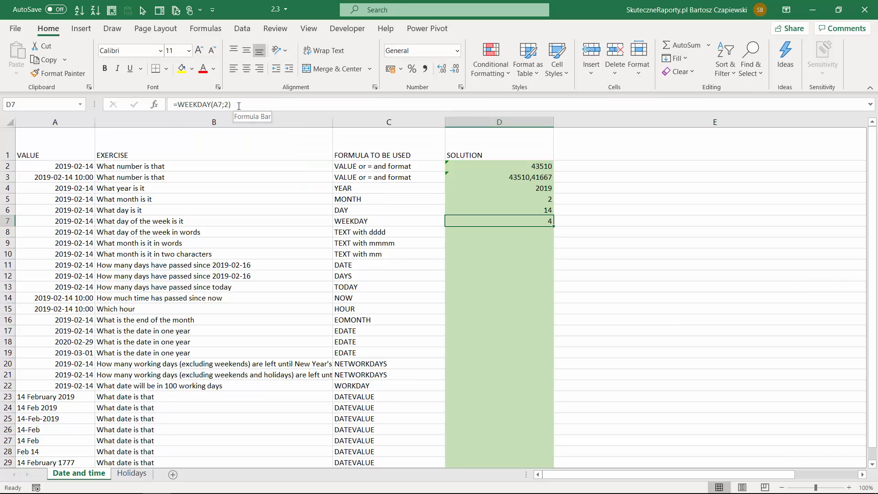
key(Return)
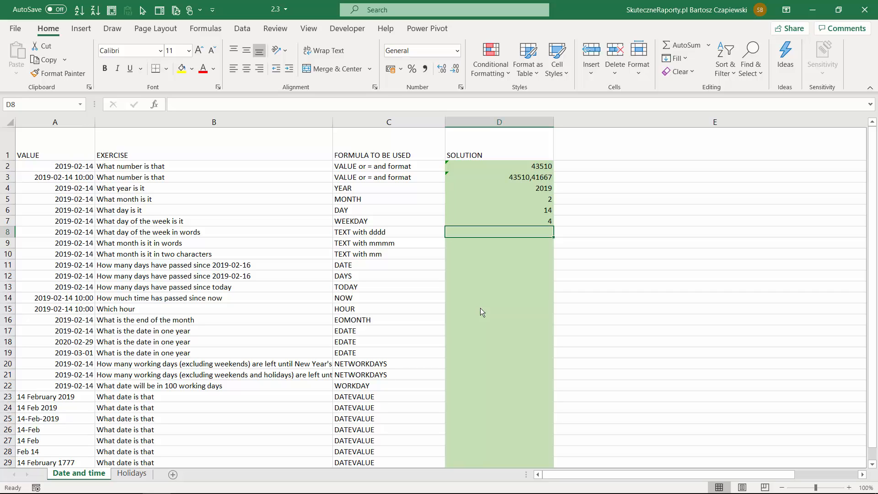
Enter =TEXT(A8;"dddd") in D8 to write the day of the week in words
text(=text)
key(Tab)
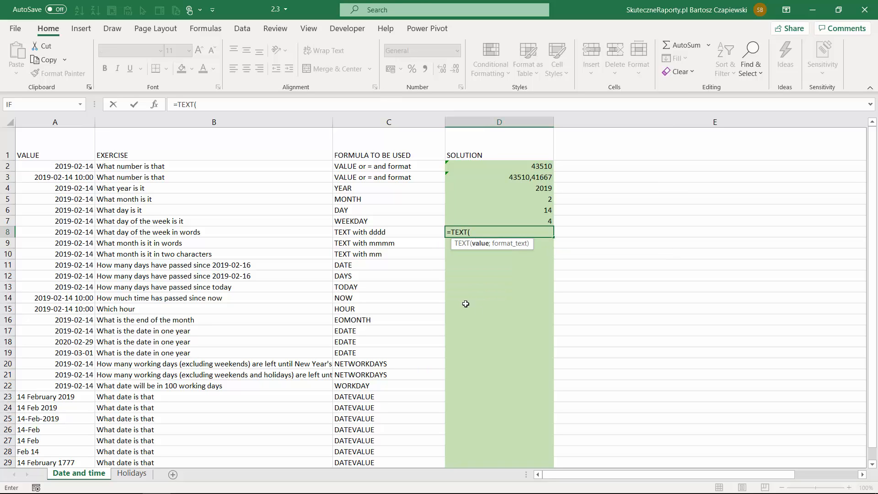
click(68, 233)
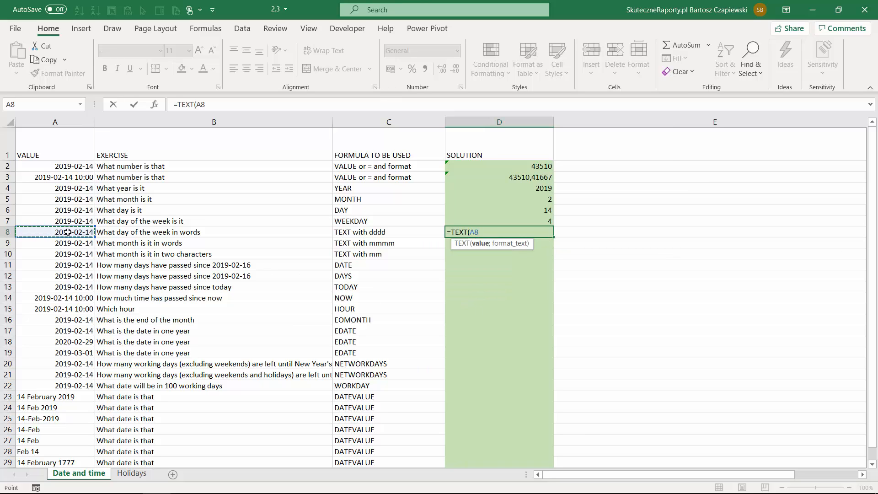
text(;")
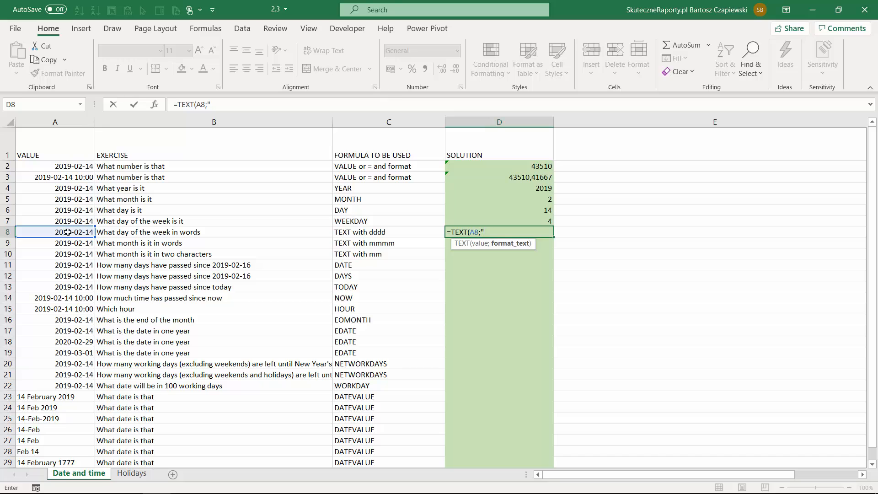
text(dddd"))
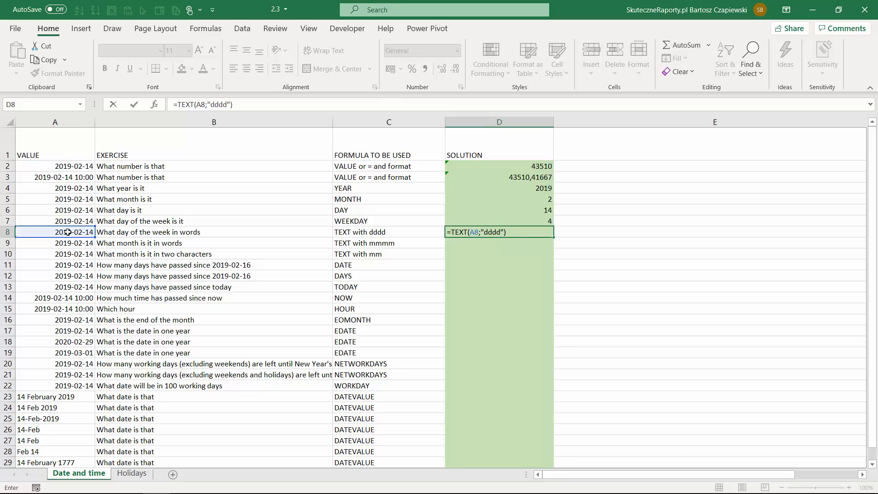
key(Return)
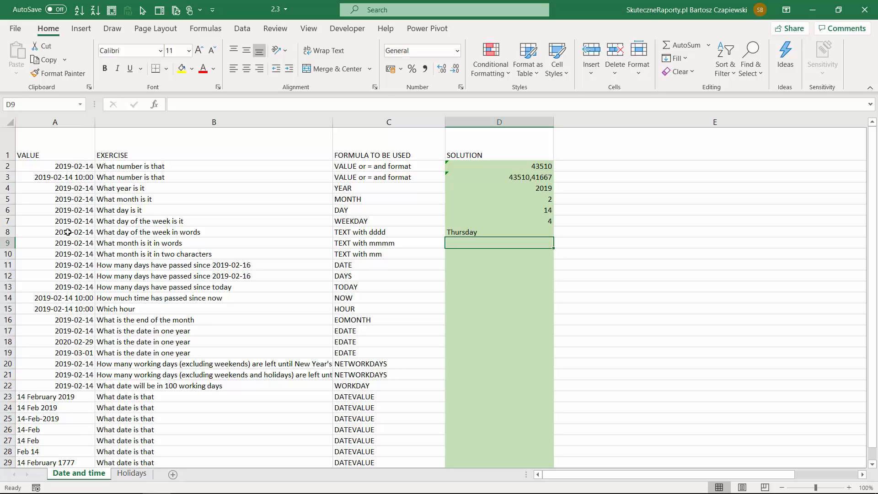
Enter =TEXT(A9;"mmmm") in D9 to write the month of the date in words
text(=text)
key(Tab)
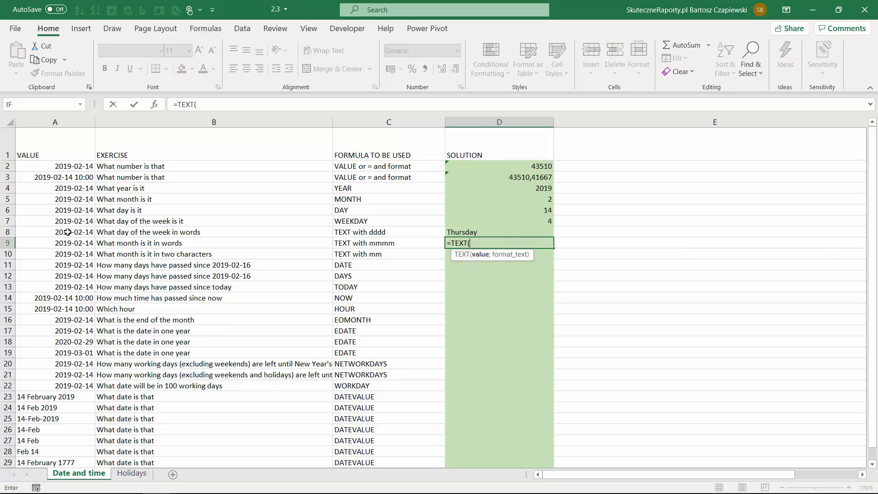
key(Left)
key(Left)
key(Left)
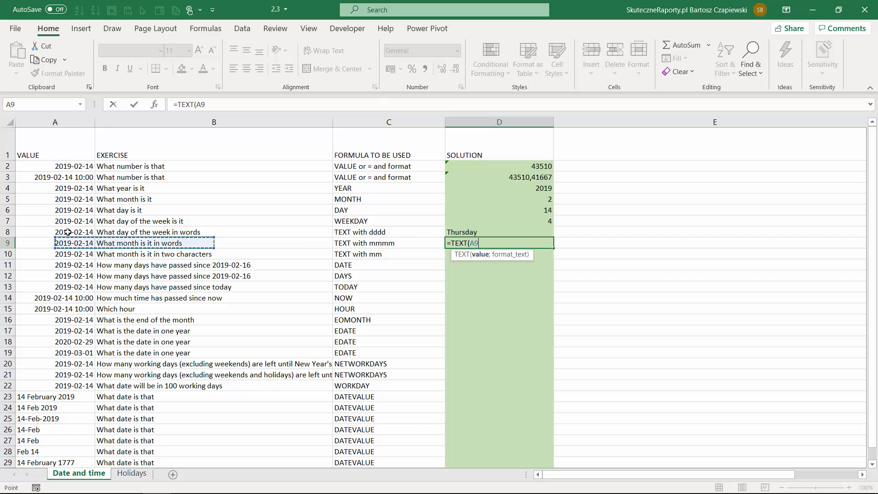
text(;")
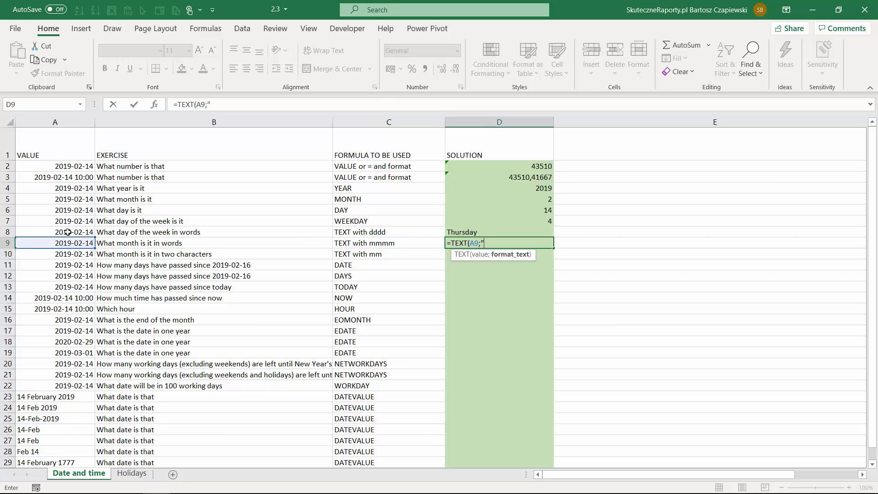
text(mmmm"))
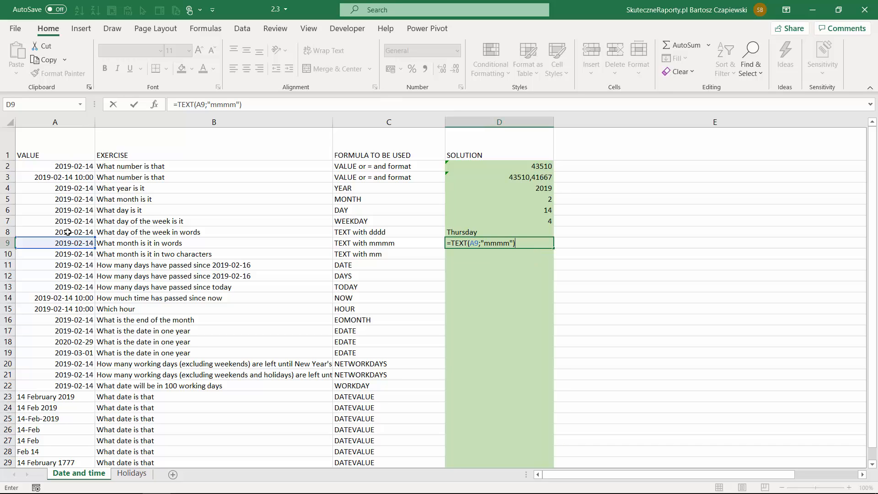
key(Return)
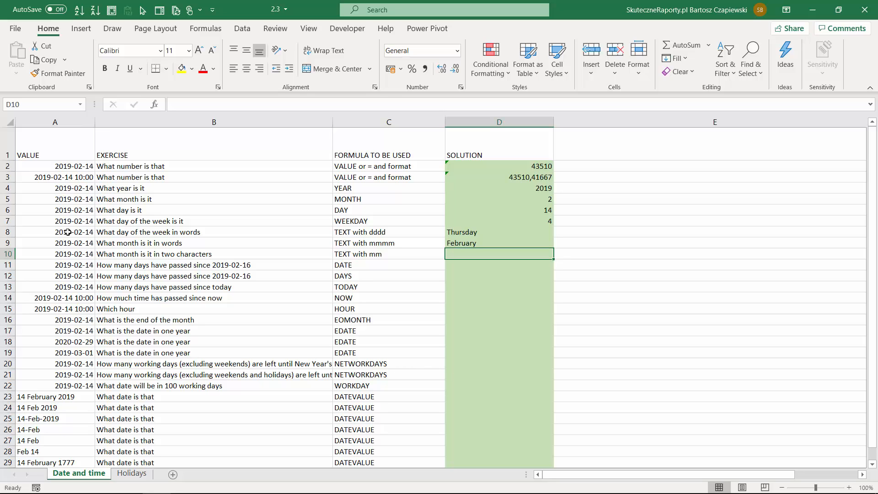
Enter =TEXT(A10;"mm") in D10 to write the month of the date in two characters
text(=TEXT()
click(74, 252)
text(;)
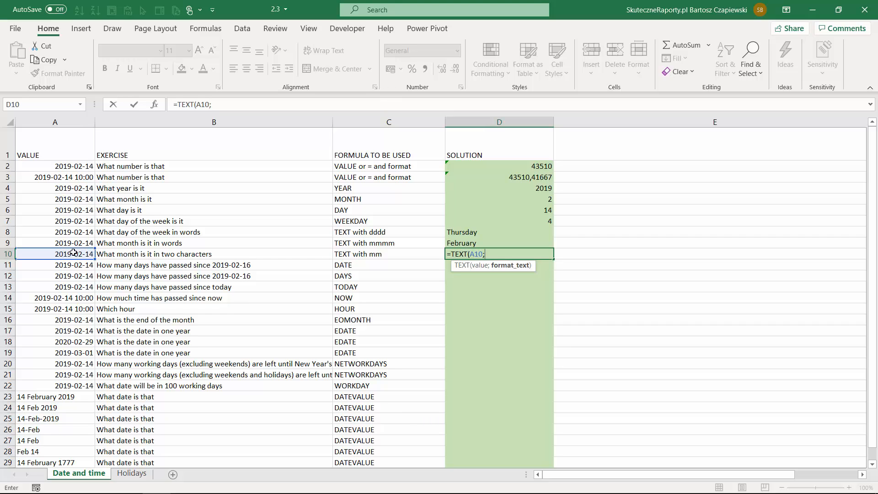
text("mm"))
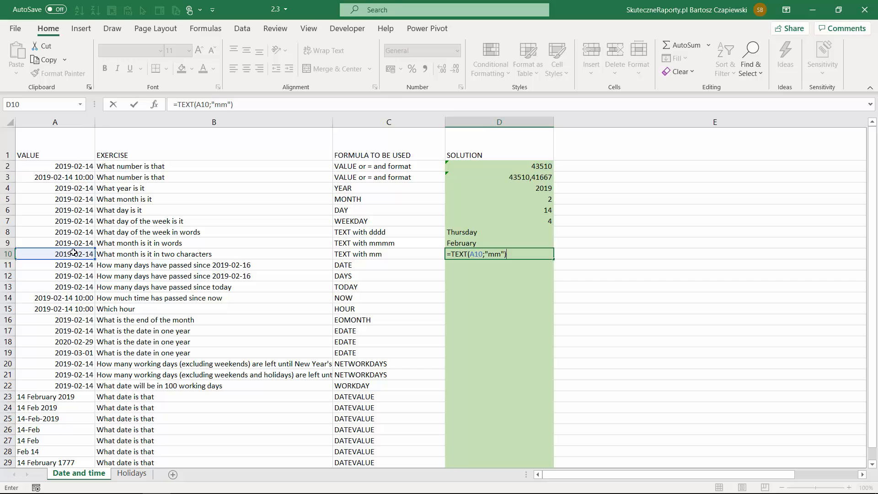
key(Return)
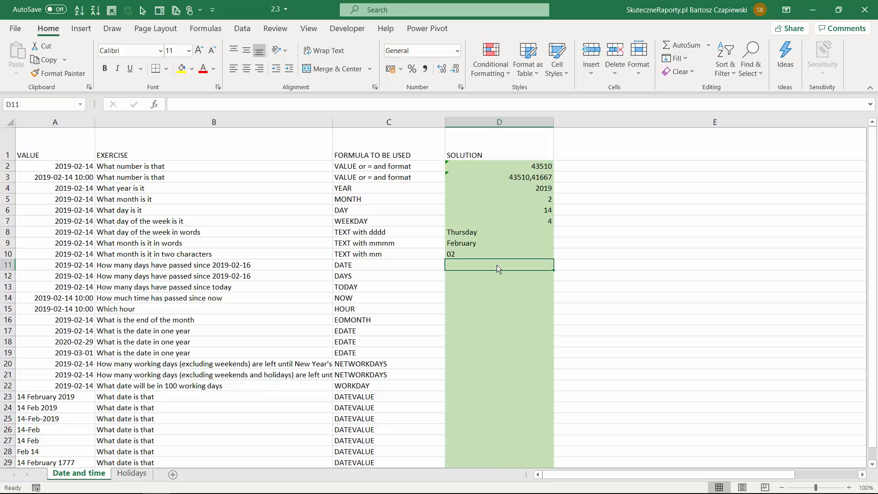
Try subtracting two dates directly by entering =A18-A17 in D11, and clear the cell again
text(=)
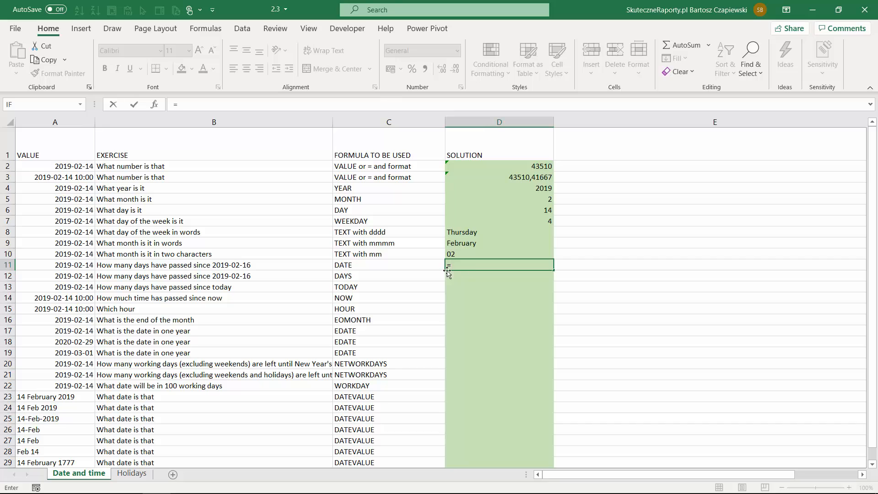
click(83, 340)
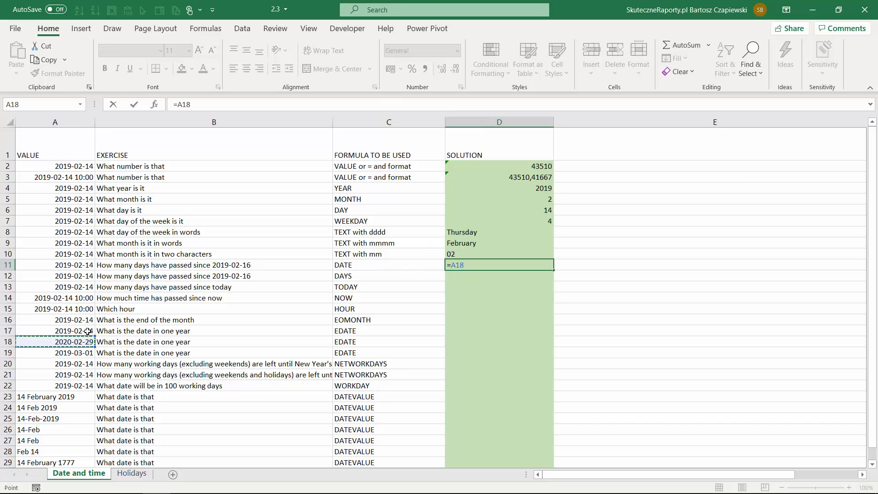
text(-)
click(87, 331)
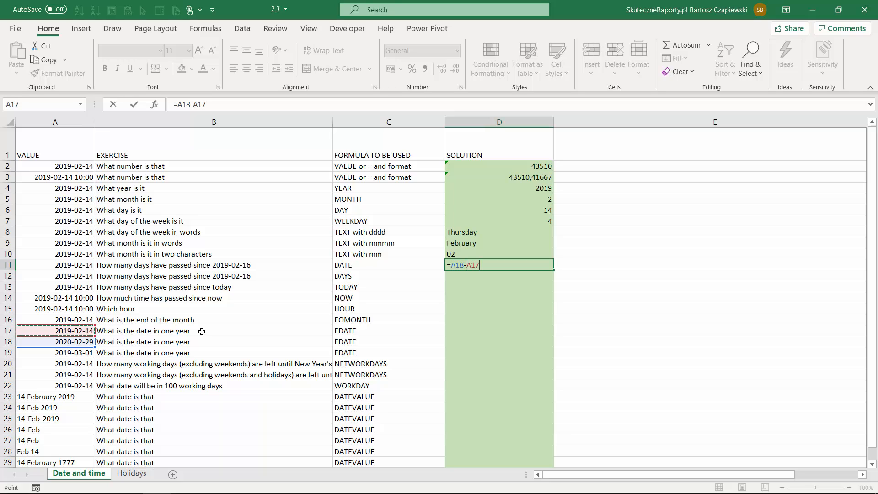
key(Return)
key(Up)
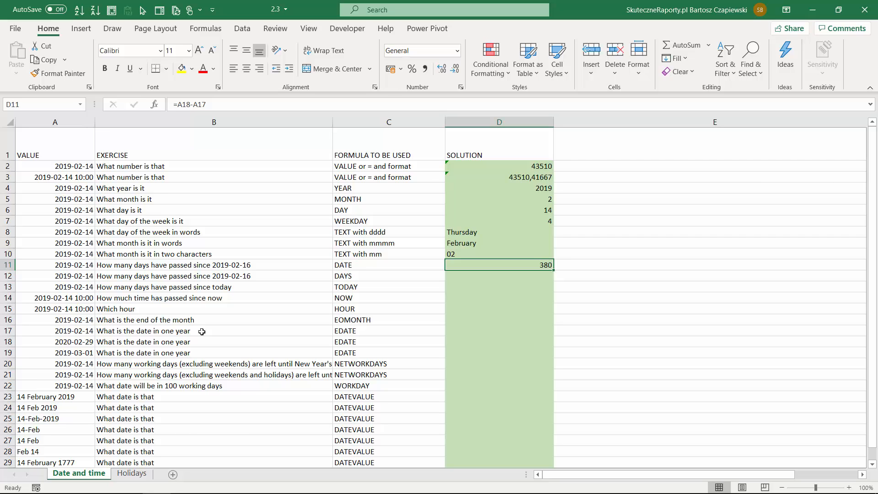
key(Delete)
Enter =DATE(2019;2;16)-A11 in D11 to count the days between the date in A11 and 2019-02-16
text(=date)
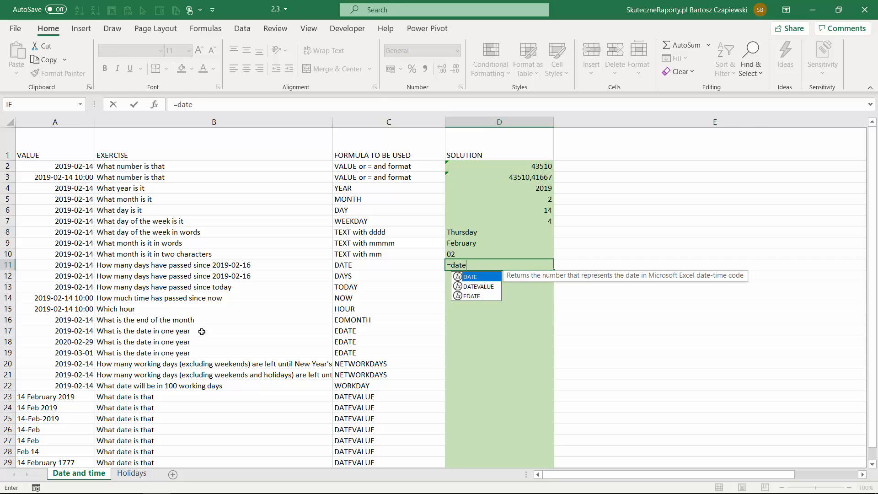
key(Tab)
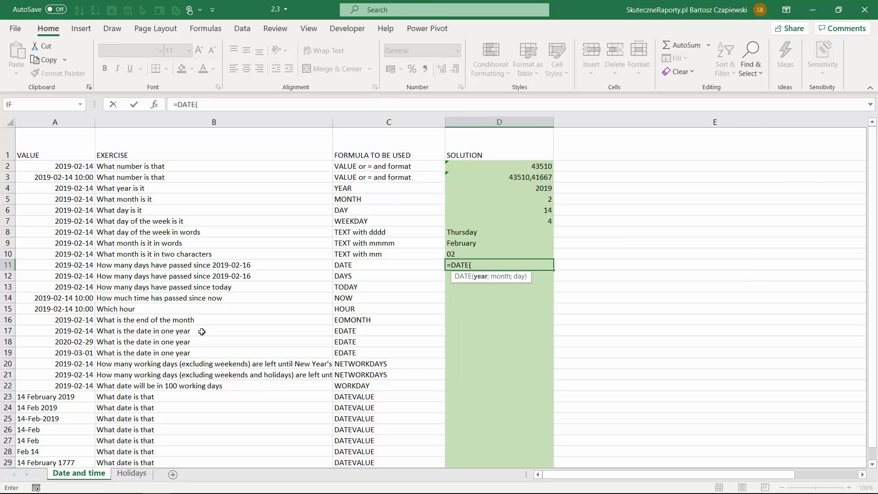
text(2019;2;16))
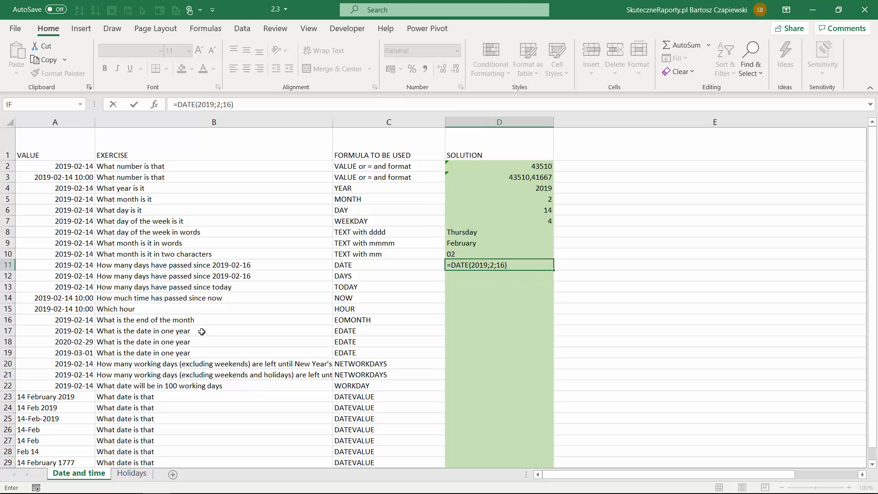
text(-)
click(70, 263)
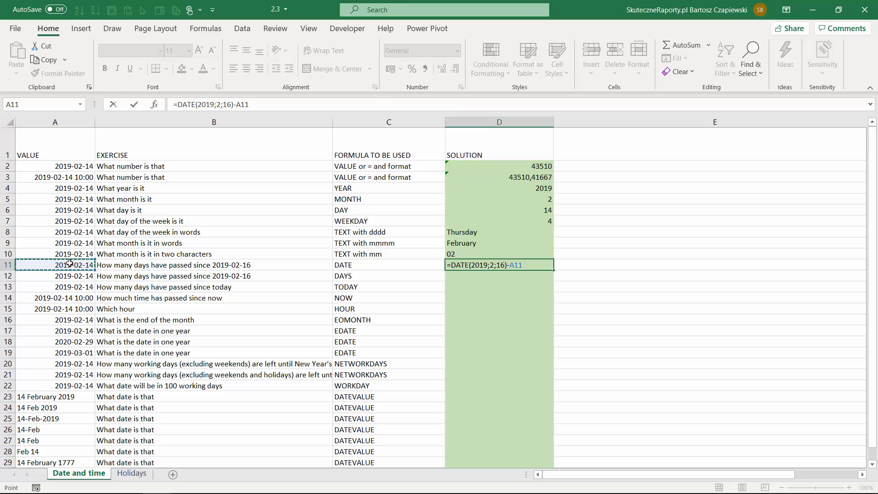
key(Return)
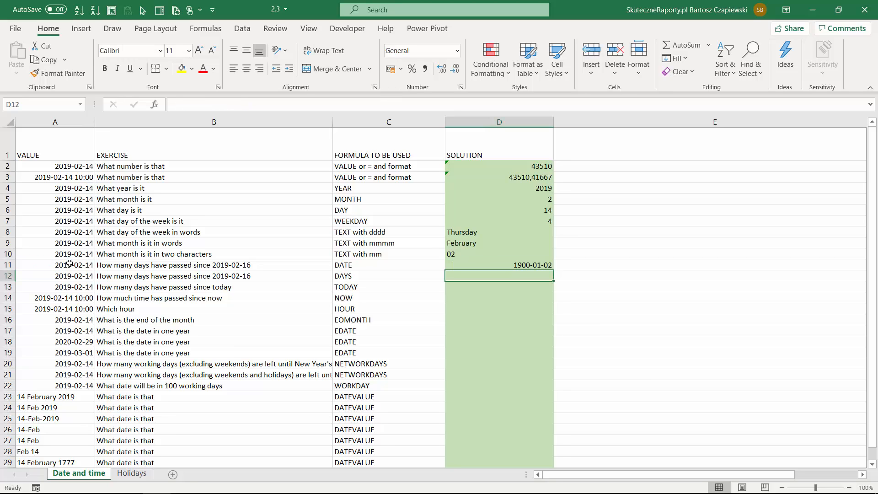
Set the number format of D11 to General so the difference shows as a number of days
key(Up)
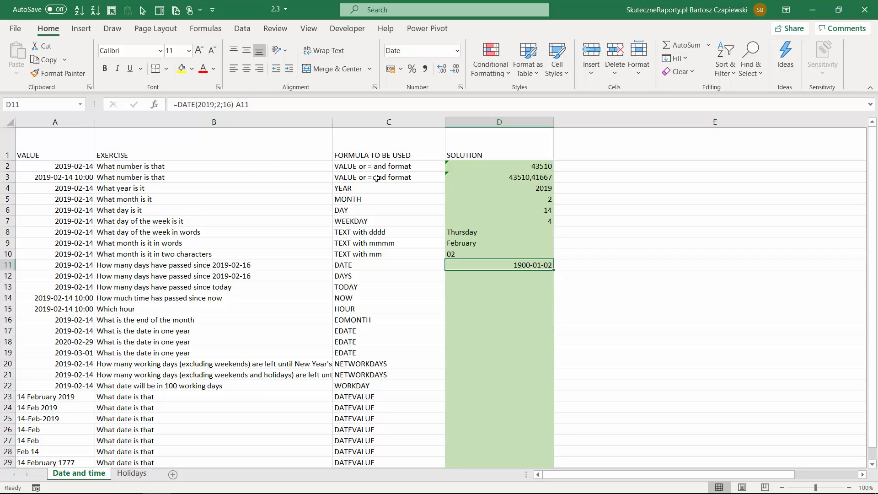
click(458, 51)
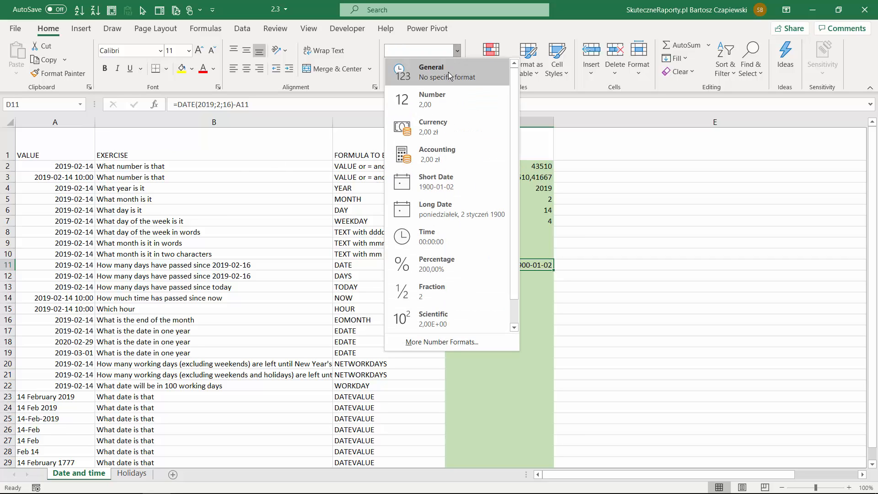
click(452, 67)
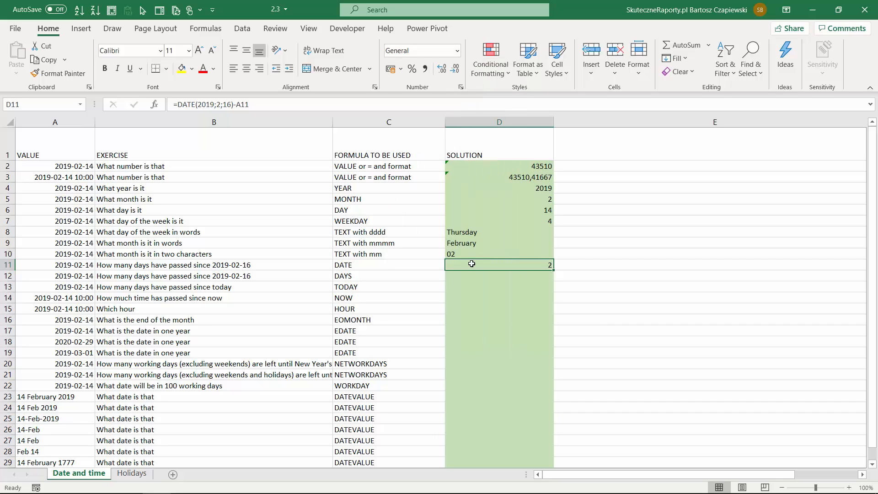
Enter =DAYS(DATE(2019;2;16);A12) in D12 to count the days between A12 and 2019-02-16 with the DAYS function
click(502, 277)
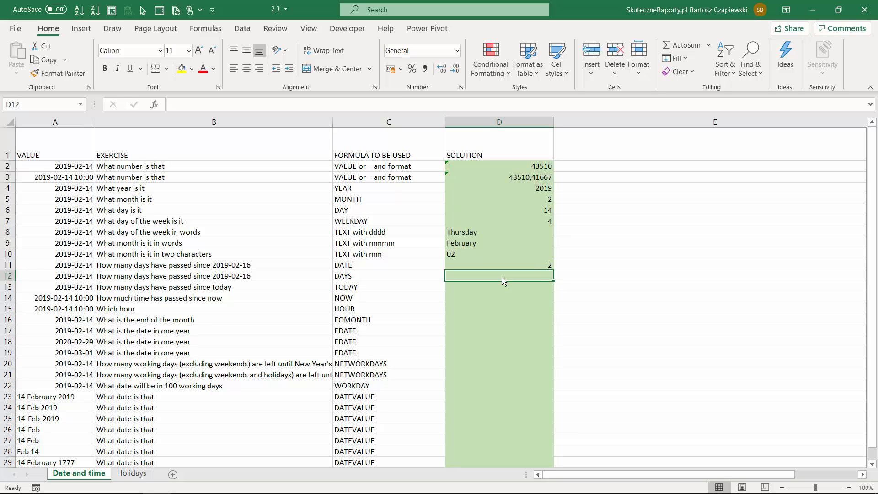
text(=days)
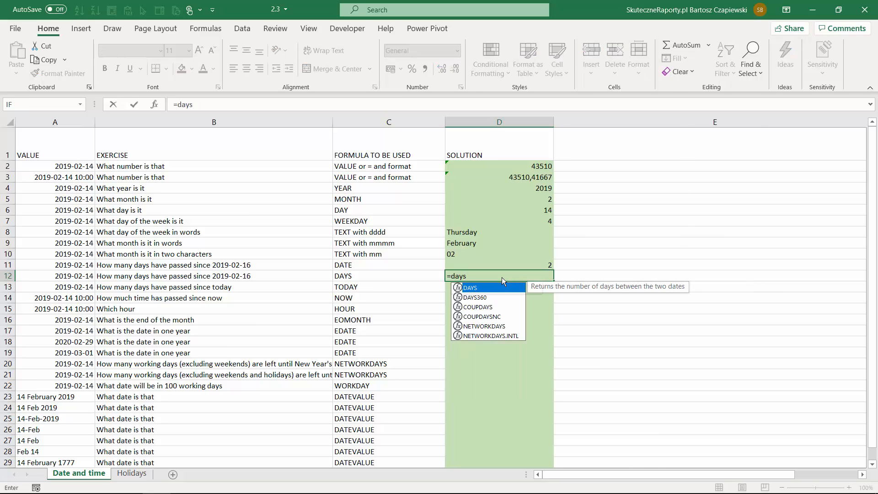
key(Tab)
text(DATE()
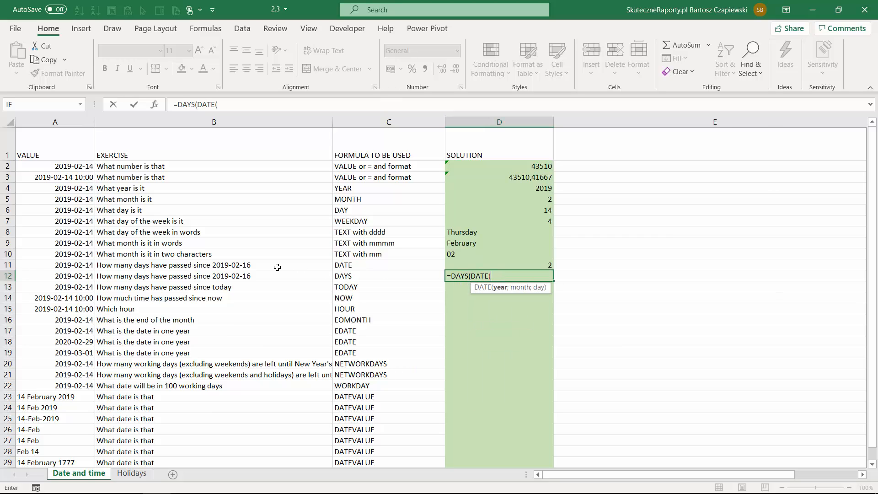
text(2019;2;1)
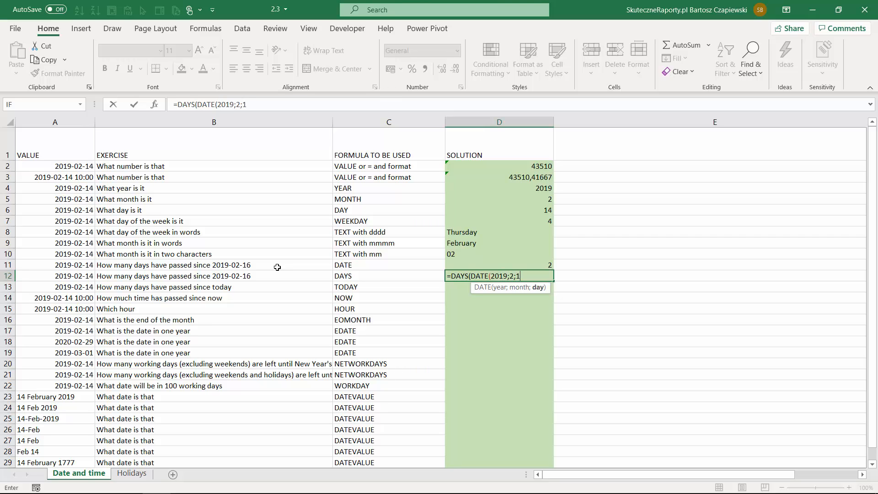
text(6))
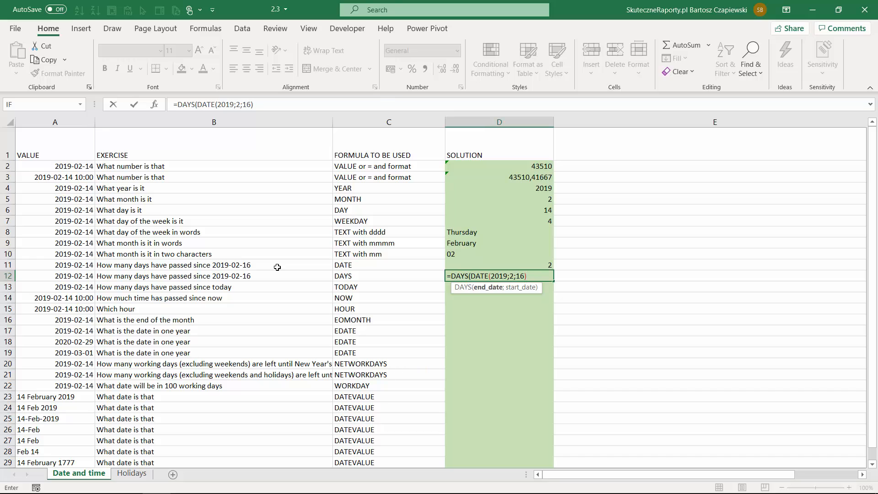
text(;)
click(72, 278)
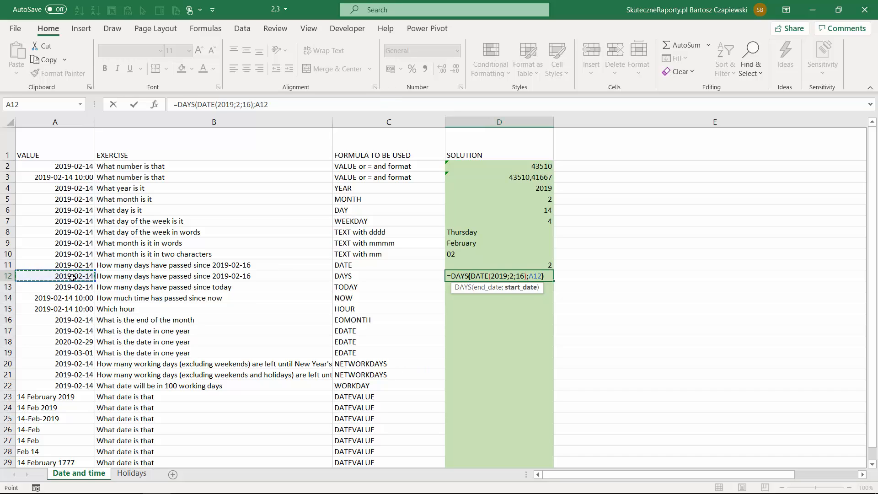
key(ctrl+Return)
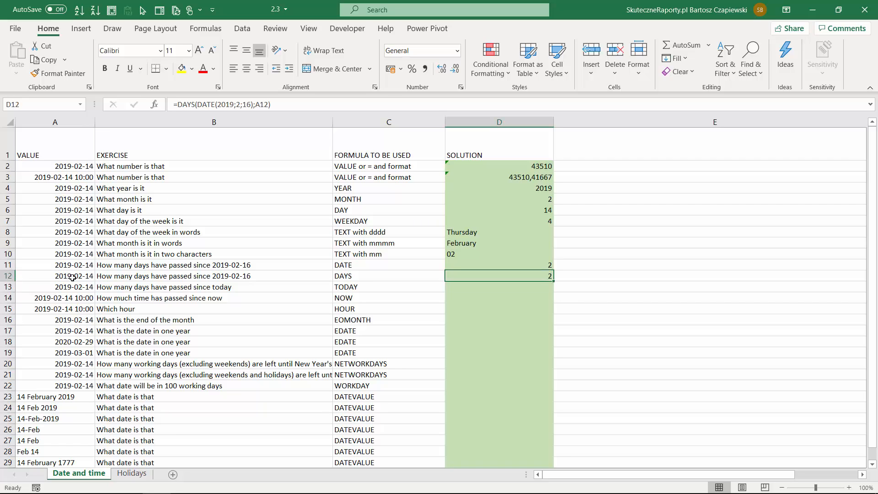
Enter =TODAY()-A13 in D13 to count the days from the date in A13 to today
key(Down)
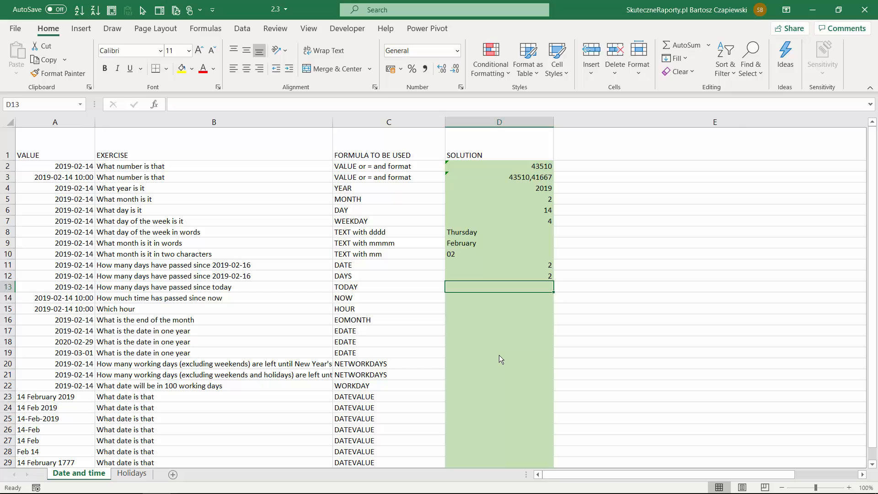
text(=toda)
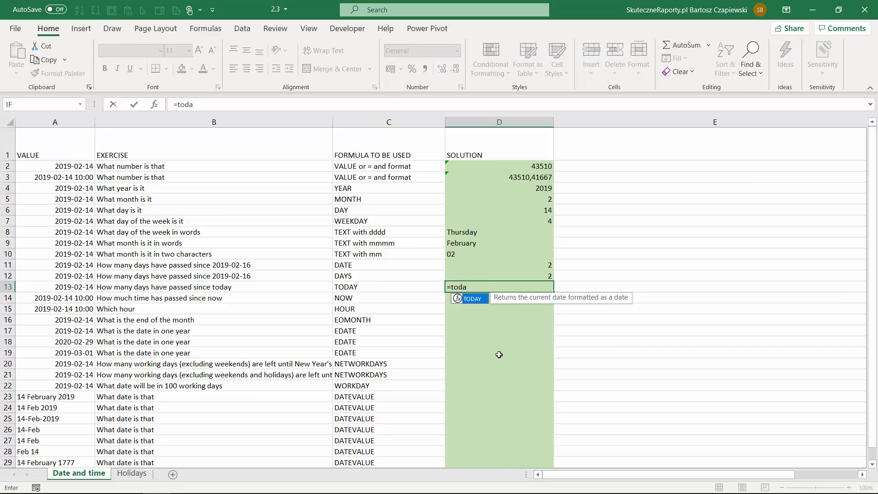
key(Tab)
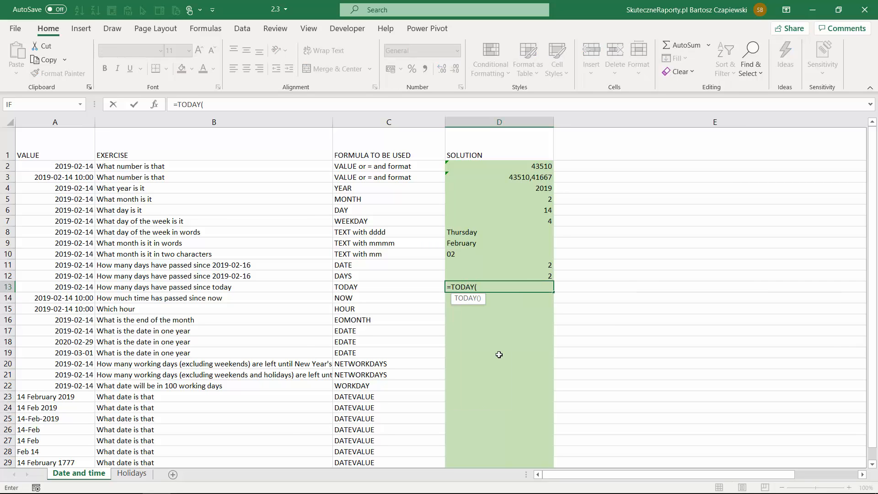
text())
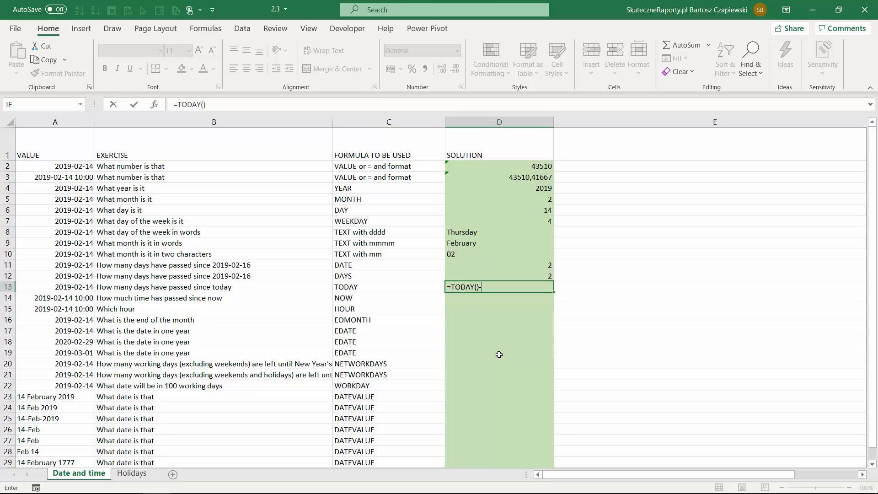
text(-)
click(83, 287)
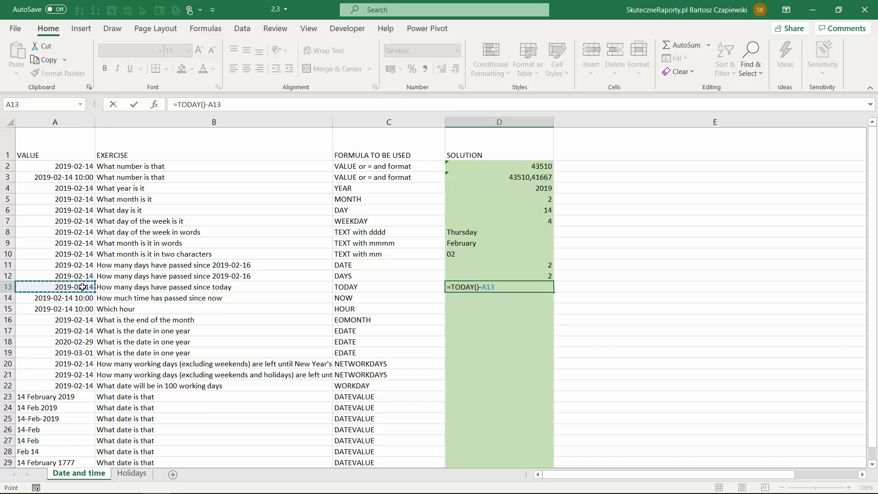
key(Return)
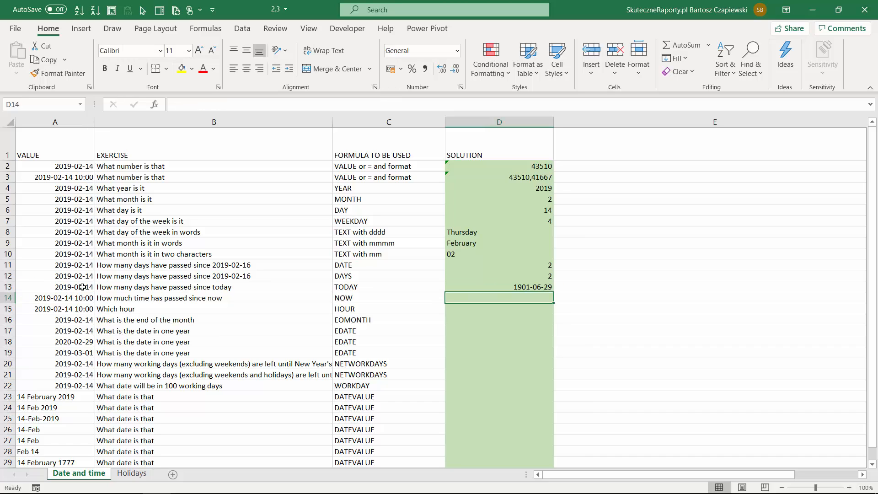
Apply the General number format to D13 so the day count shows as a number, and select D14
key(Up)
key(ctrl+shift+grave)
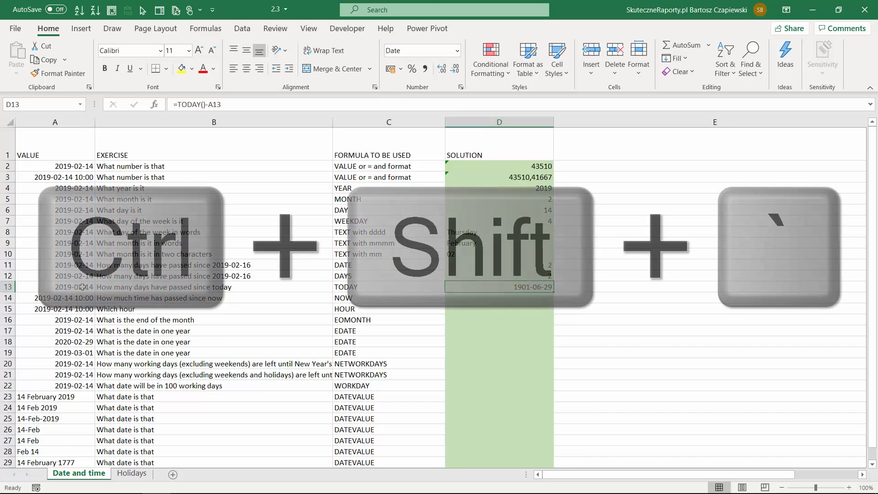
click(479, 301)
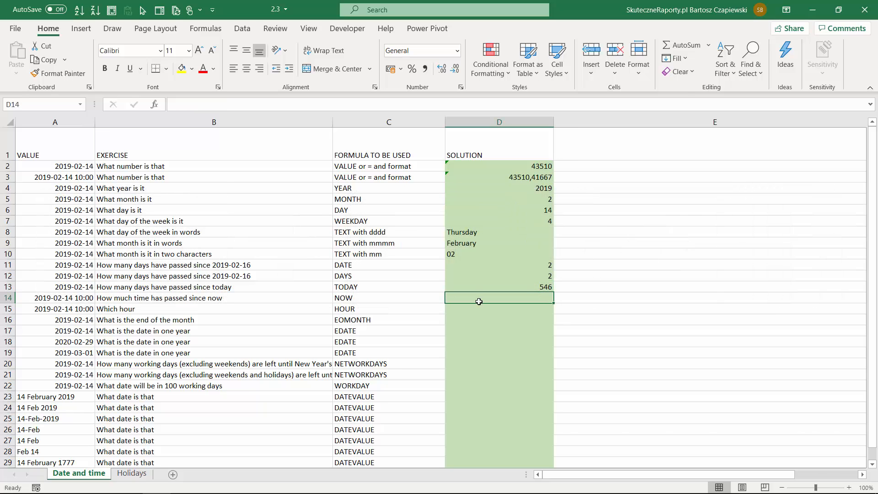
Enter =NOW() in D14 to return the current date and time
text(=now())
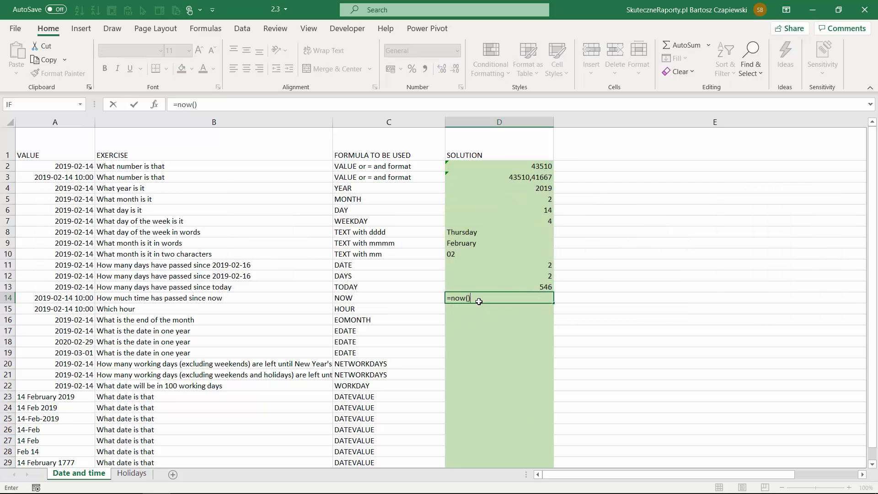
key(Return)
click(479, 301)
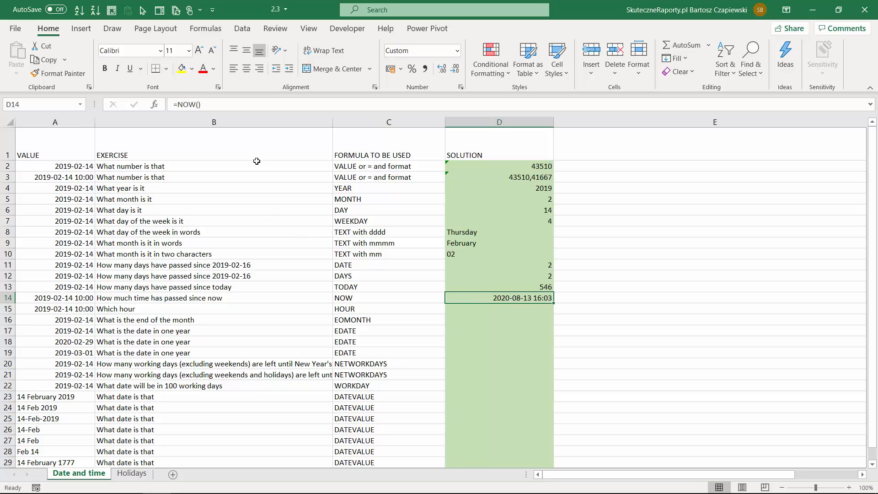
Extend the D14 formula to =NOW()-A14 to calculate the time elapsed since the date in A14
click(224, 107)
text(-)
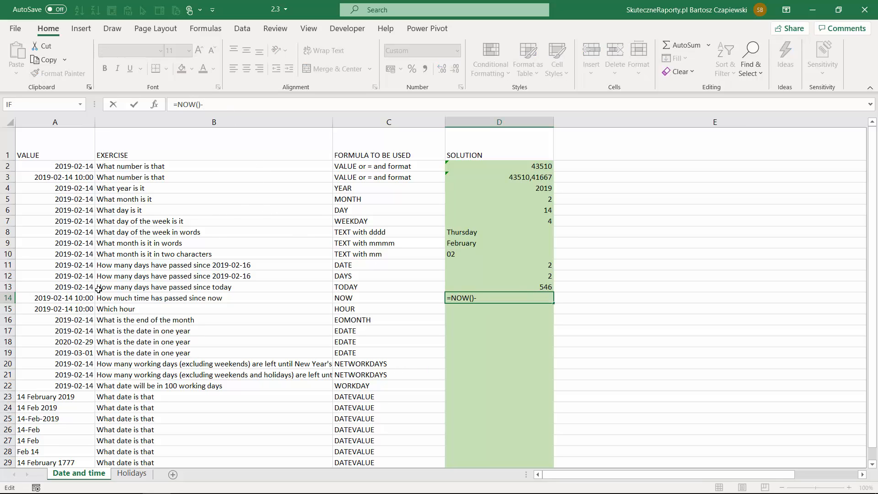
click(81, 298)
key(ctrl+Return)
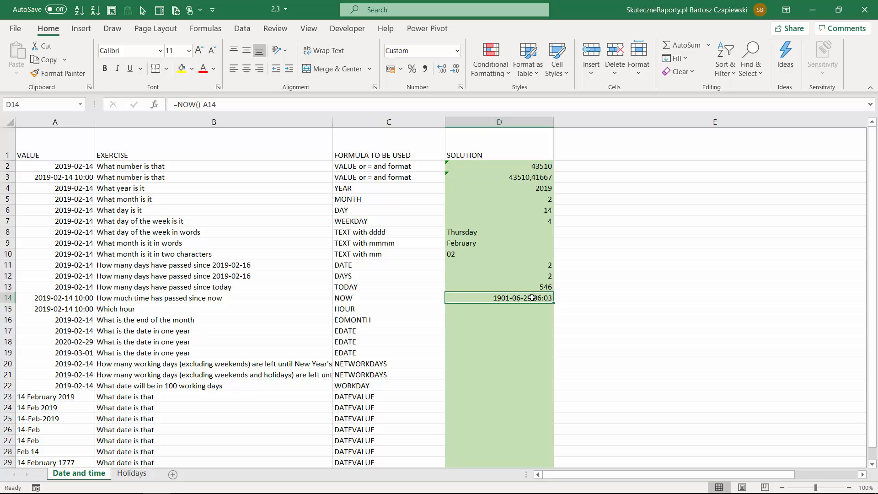
Try the Time number format on D14, and undo it together with the subtraction of A14
click(457, 50)
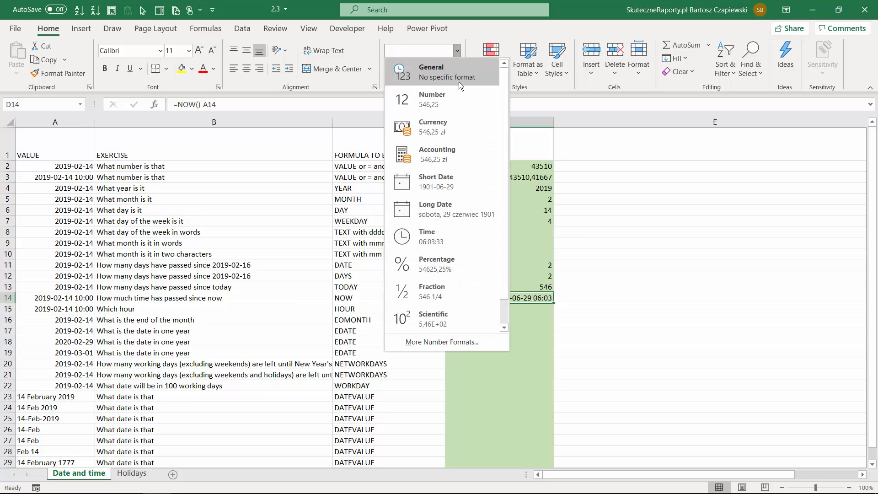
click(441, 238)
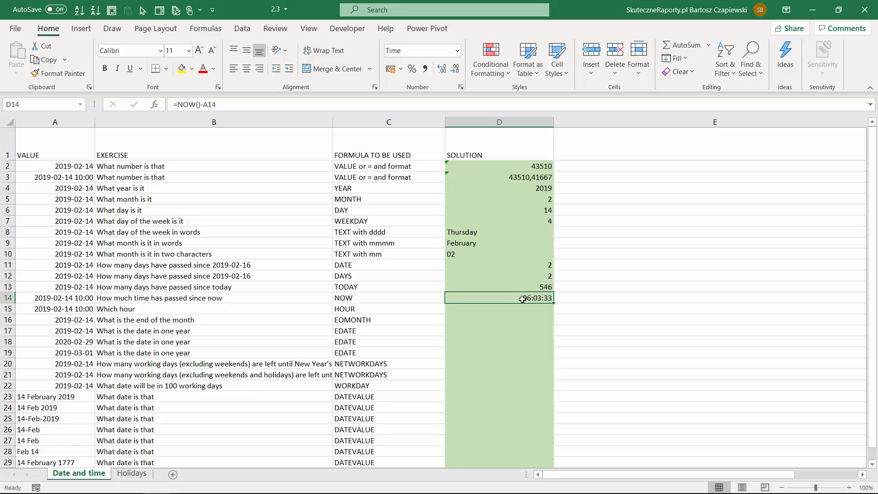
key(ctrl+z)
key(ctrl+z)
Apply the custom number format [g]:mm:ss to D14 to display its value as total hours, minutes and seconds
right_click(523, 297)
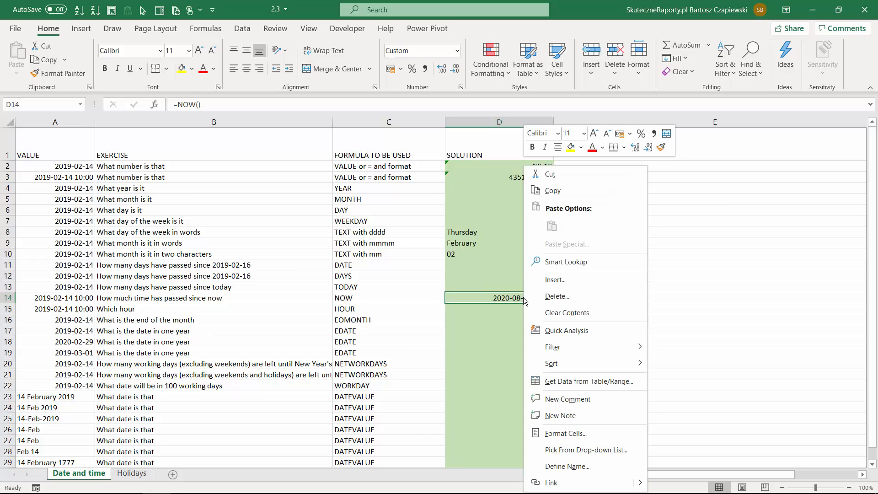
click(575, 433)
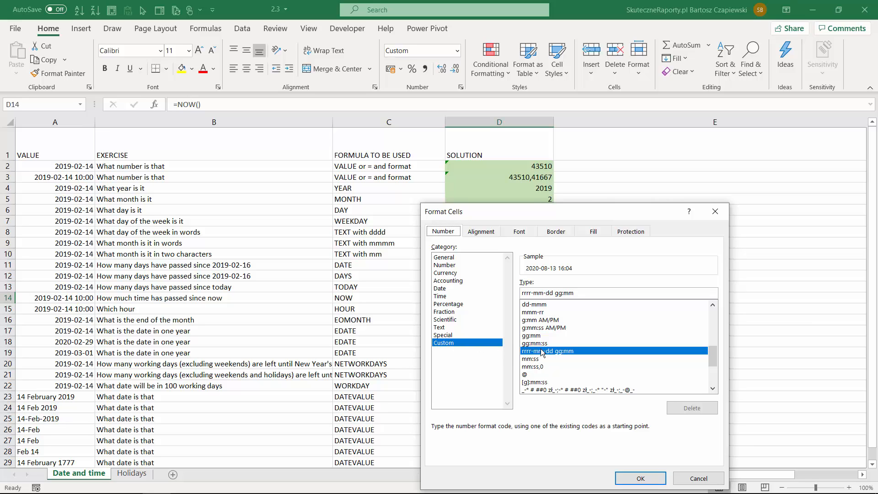
click(531, 383)
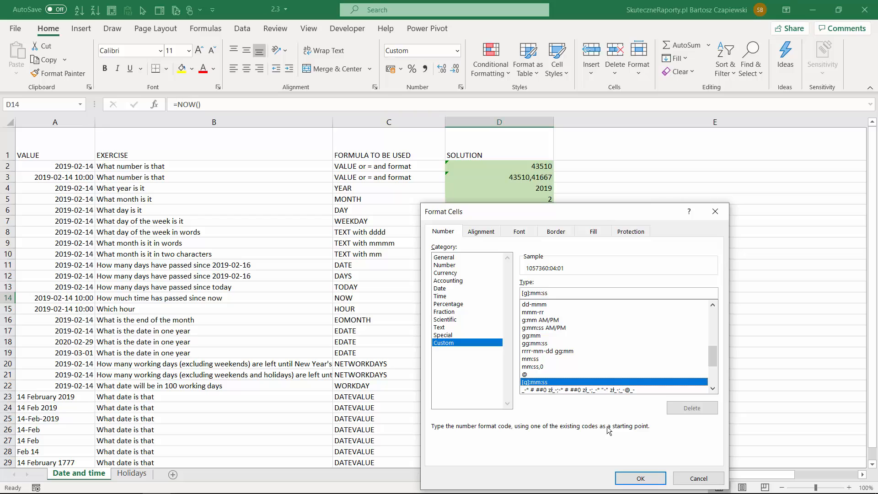
click(637, 478)
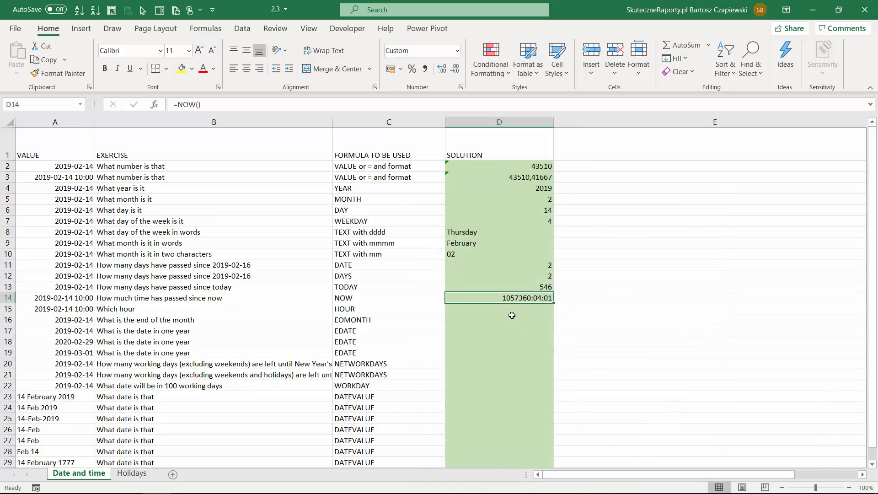
key(Return)
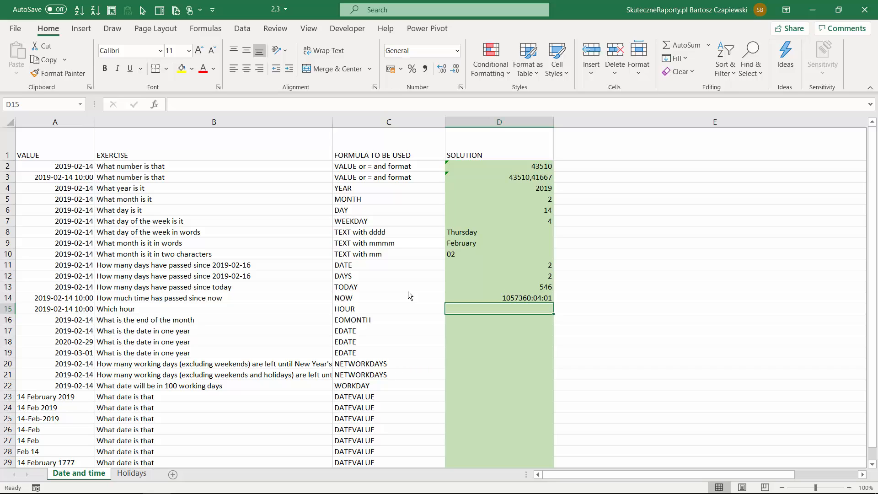
Enter =HOUR(A15) in D15 to extract the hour from the date and time in A15
text(=hou)
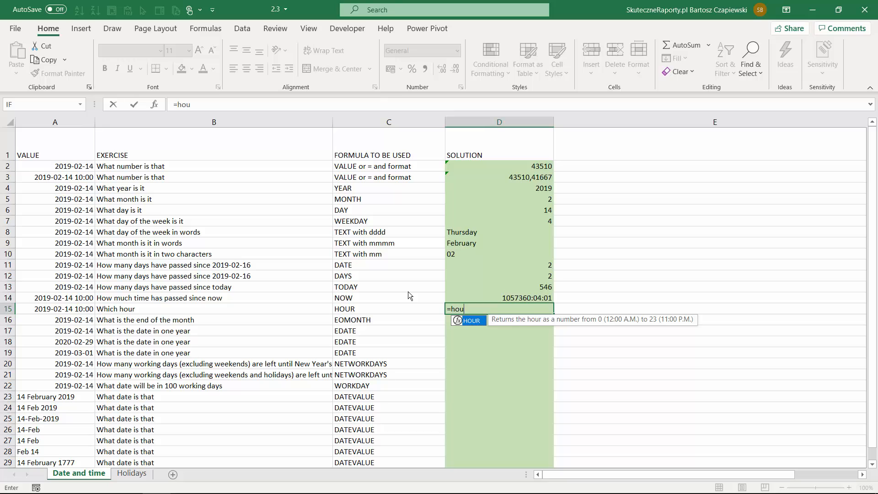
key(Tab)
key(Left)
key(Left)
key(Left)
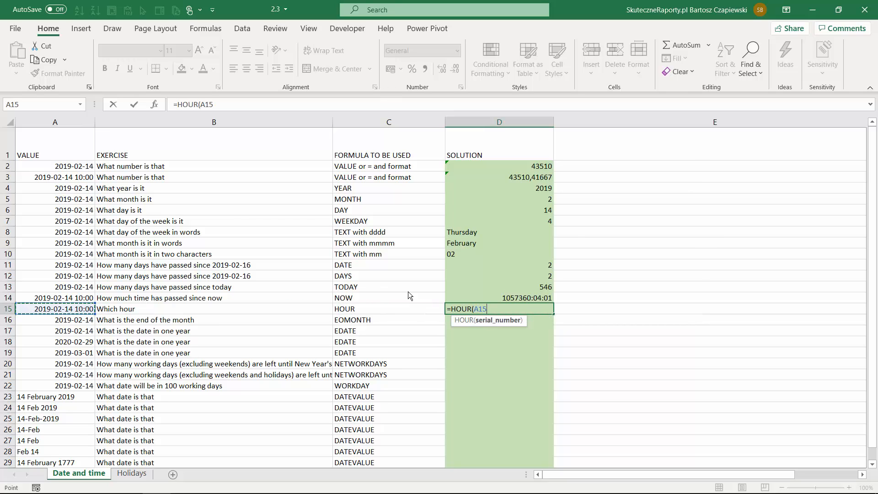
text())
key(Return)
key(Up)
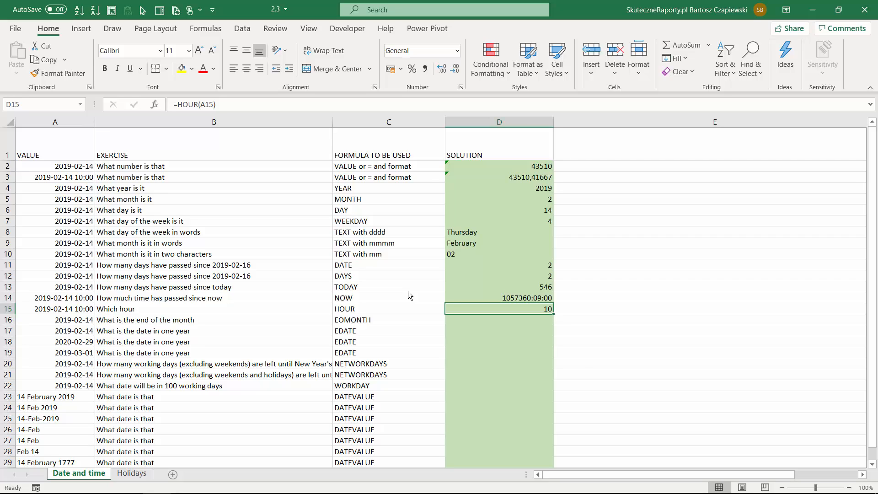
key(Return)
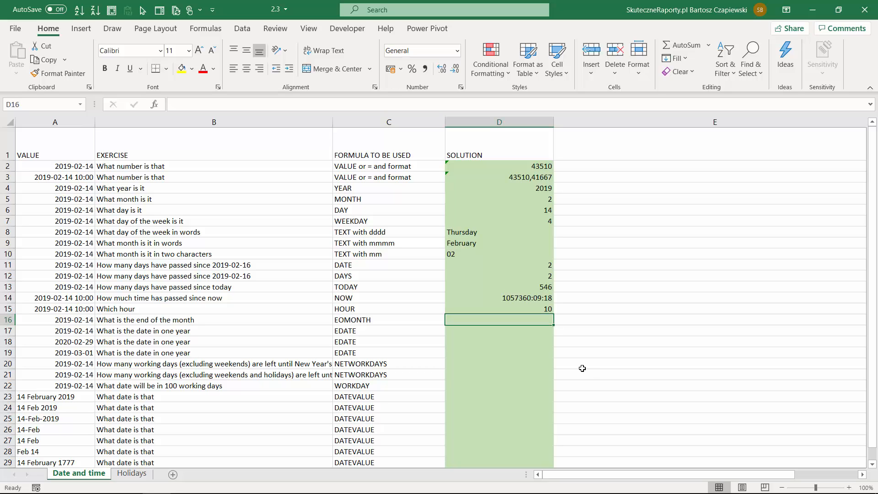
Enter =EOMONTH(A16;0) in D16 for the end of the month and format the result as Short Date
text(=eo)
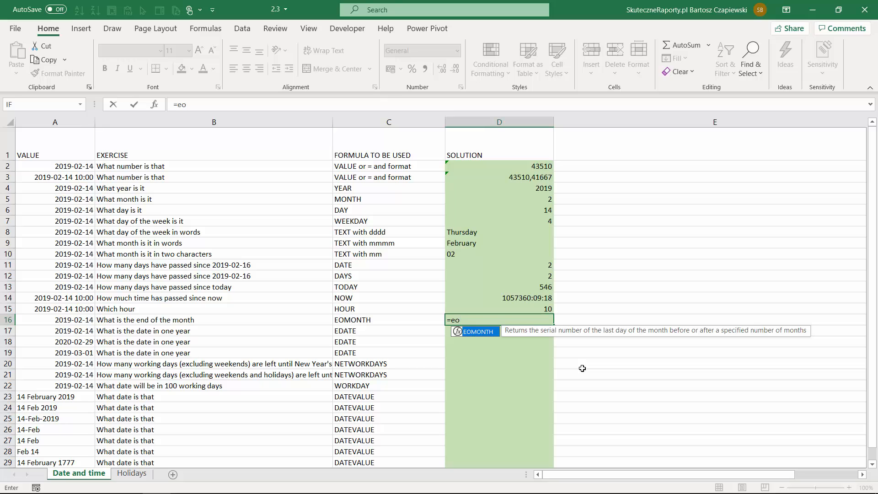
key(Tab)
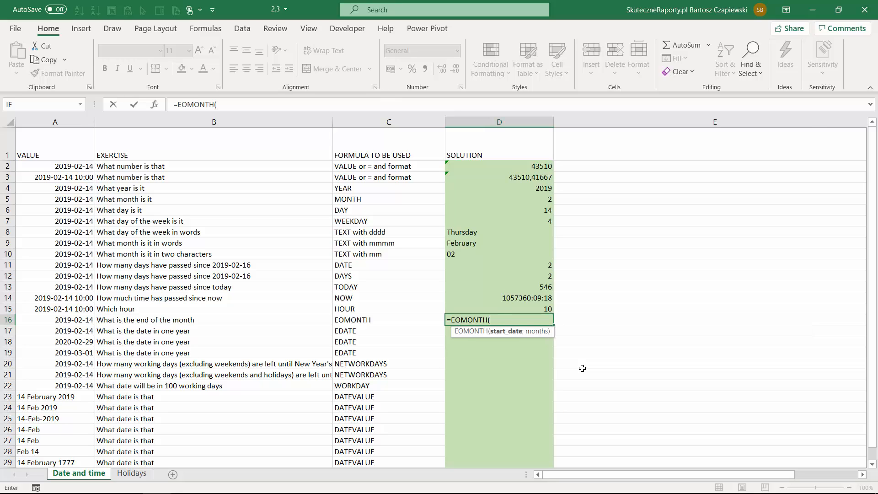
click(71, 322)
text(;)
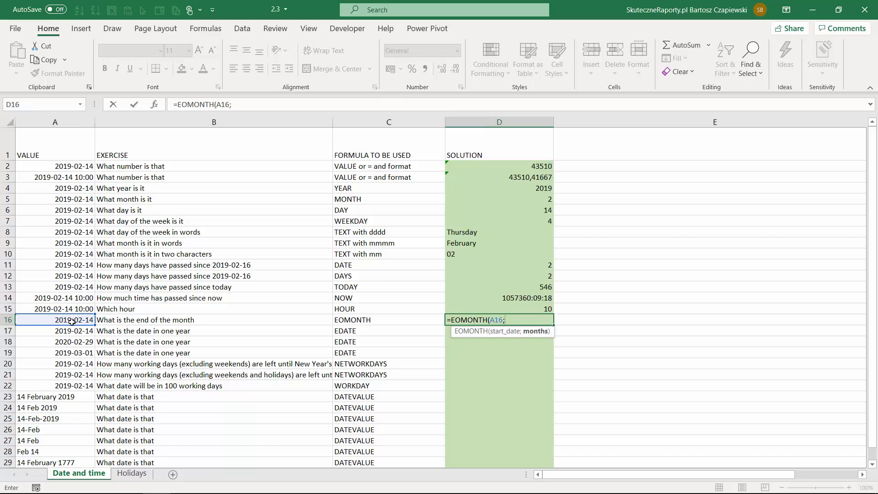
text(0)
key(ctrl+Return)
click(457, 50)
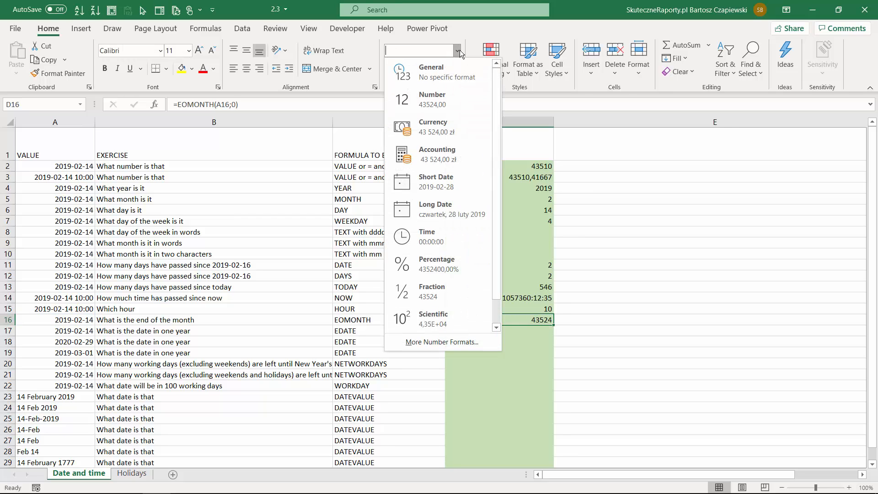
click(402, 227)
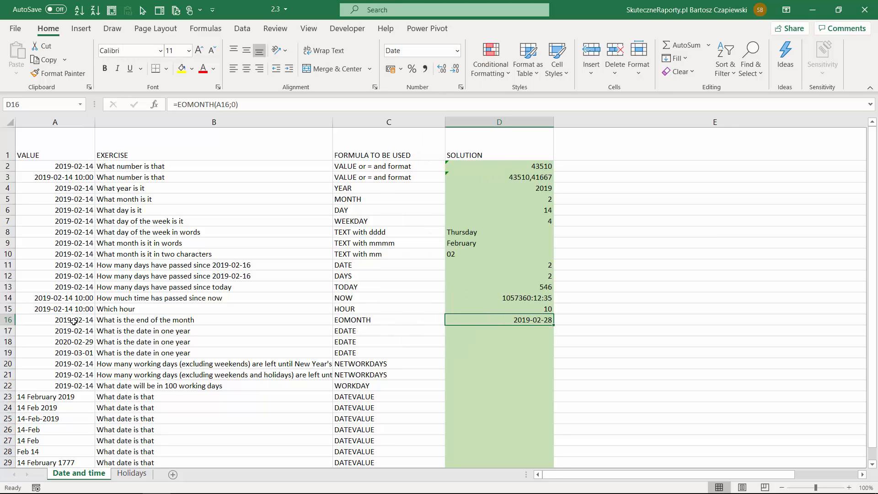
Change the months argument of the EOMONTH formula in D16 to -1 for the end of the previous month
click(237, 105)
key(BackSpace)
text(-1)
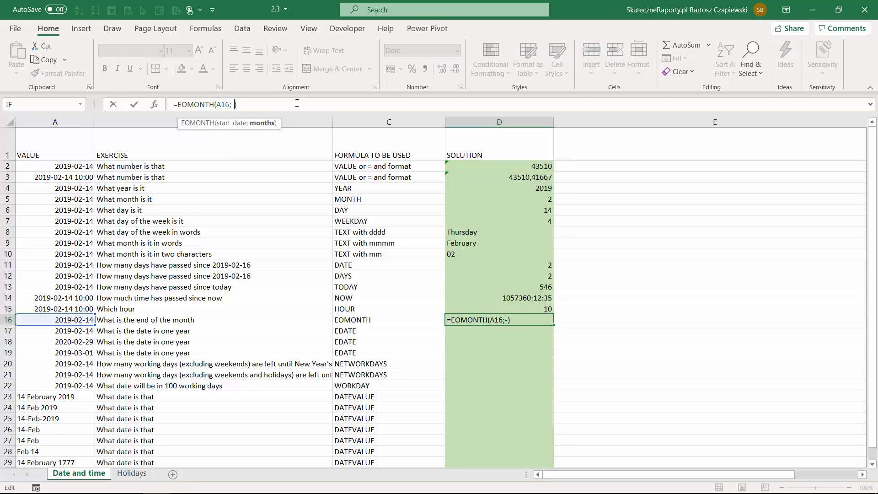
key(ctrl+Return)
Change the months argument of the EOMONTH formula in D16 to 1 for the end of the following month
click(235, 105)
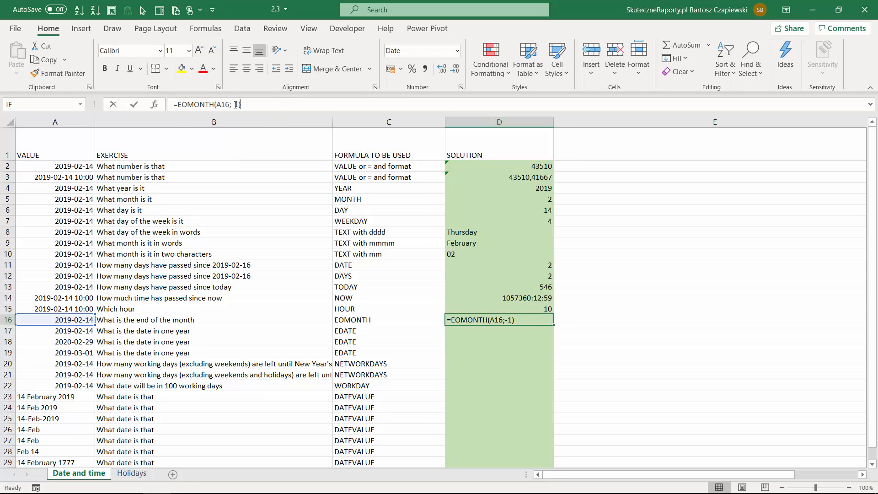
key(BackSpace)
key(Return)
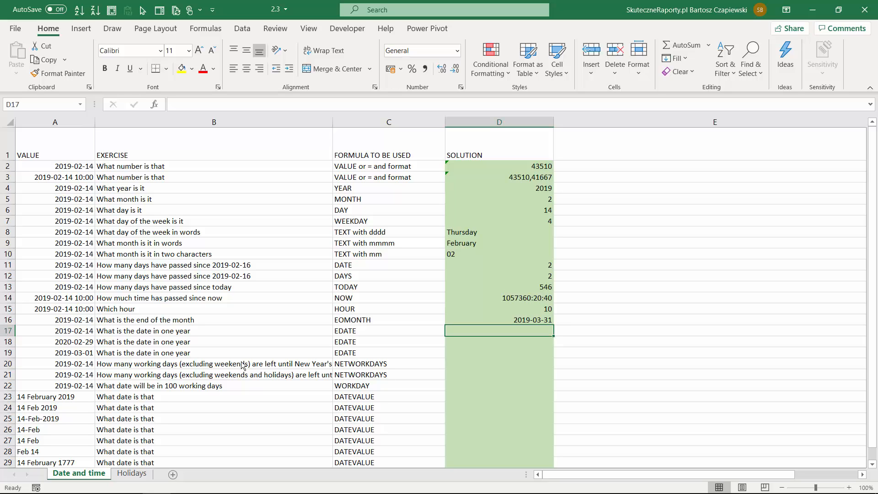
Enter =EDATE(A17;12) in D17 to get the date one year after A17
text(=ed)
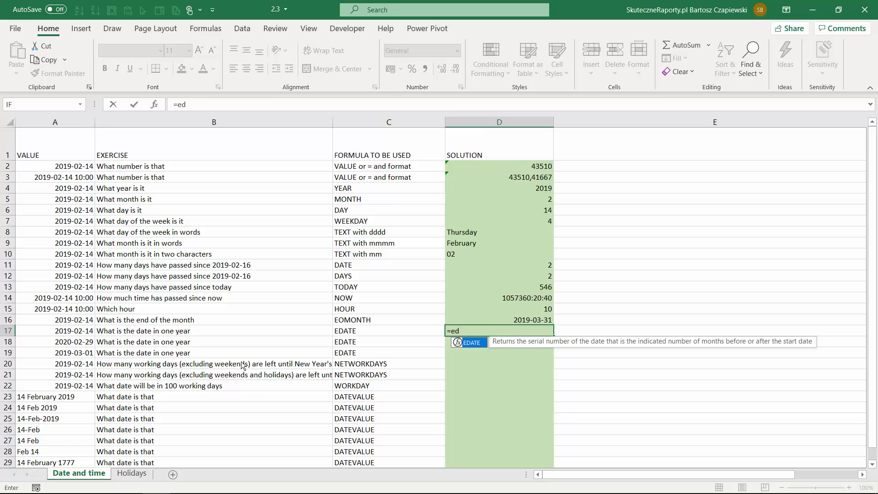
key(Tab)
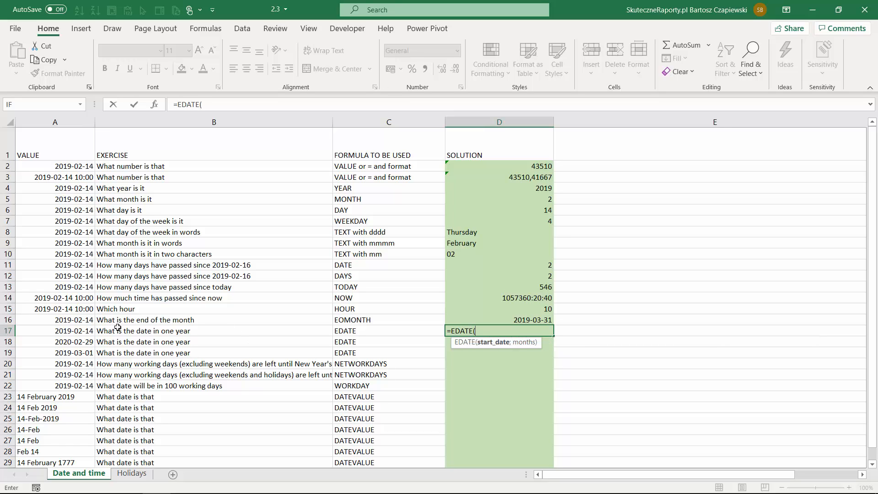
click(84, 321)
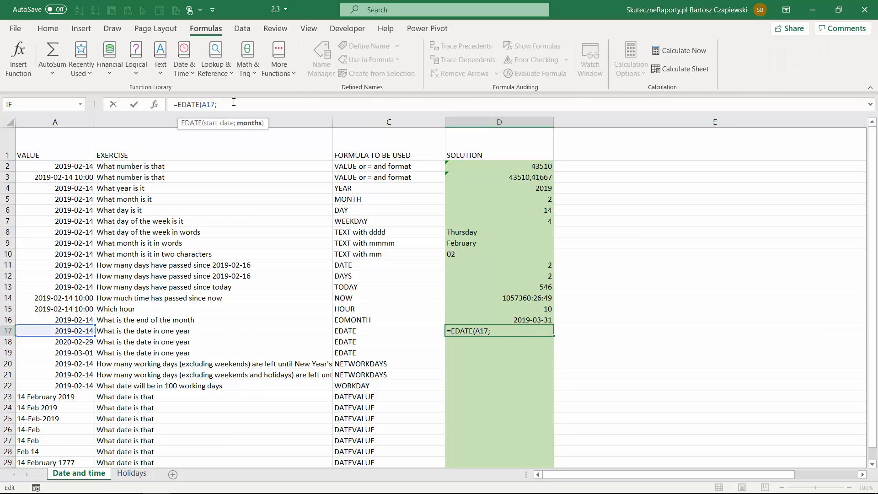
text(12))
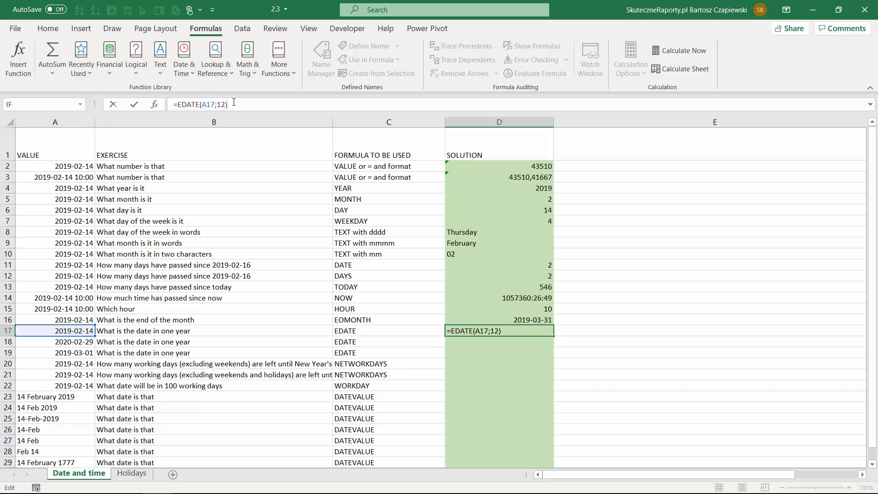
key(Return)
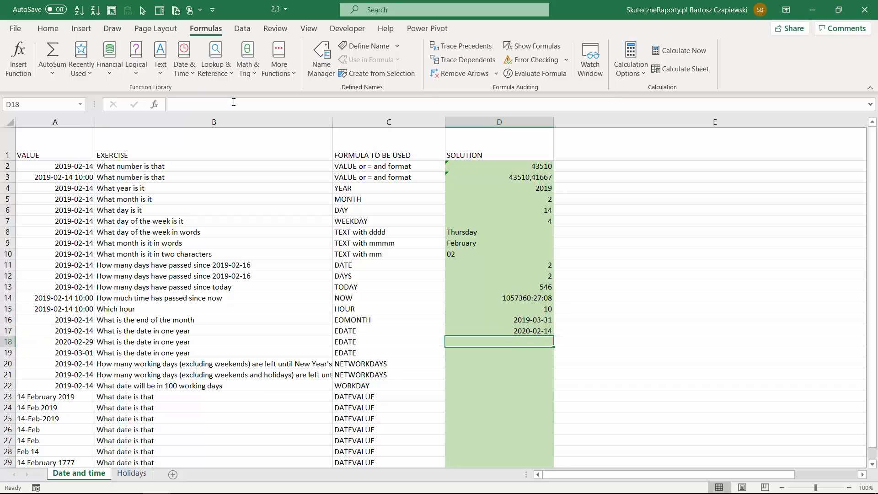
Fill the EDATE formula from D17 down to D19 and check the result for the leap-day date in A18
click(542, 332)
drag(553, 336, 553, 355)
click(81, 341)
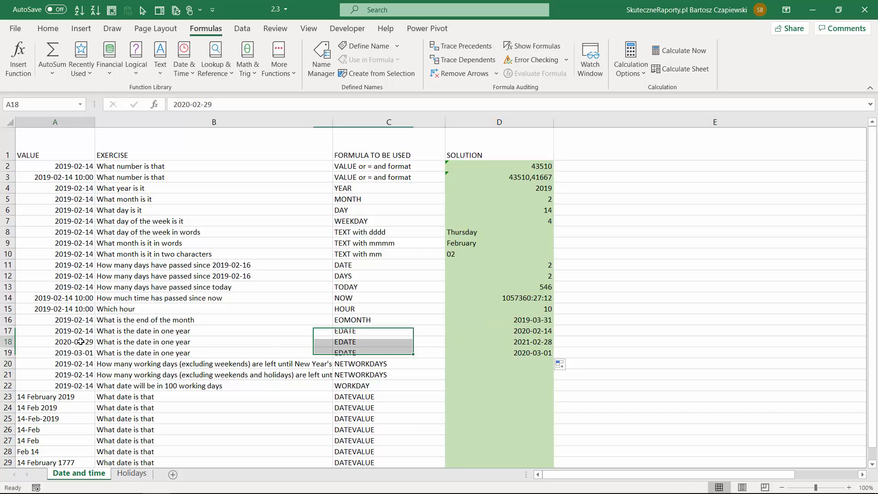
click(521, 343)
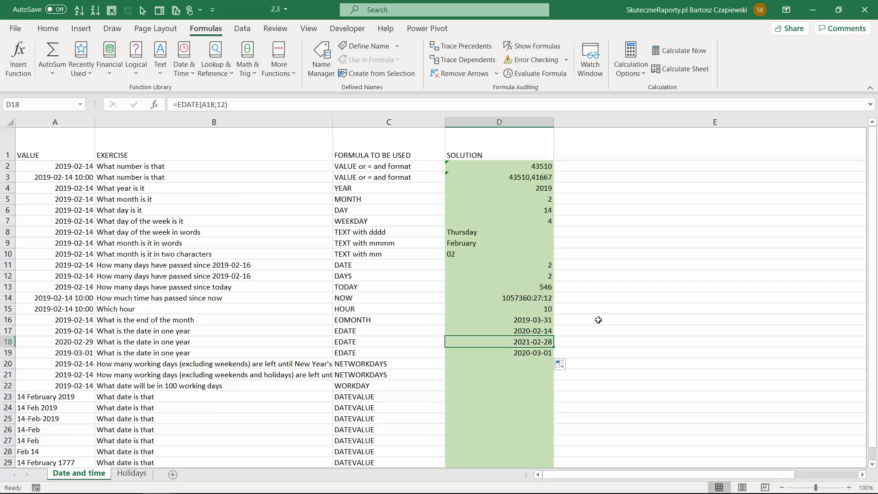
Enter =NETWORKDAYS(A20;DATE(2019;12;31)) in D20 to count the working days left until New Year's Eve
key(Down)
key(Down)
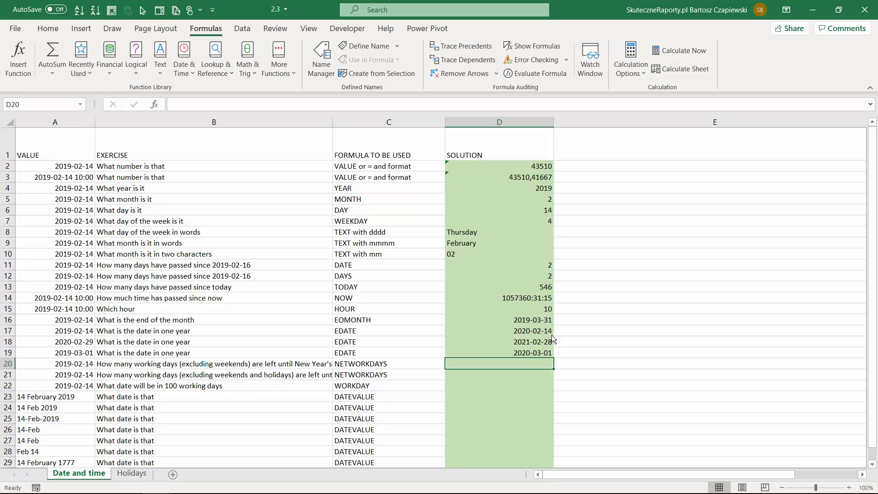
text(=net)
key(Tab)
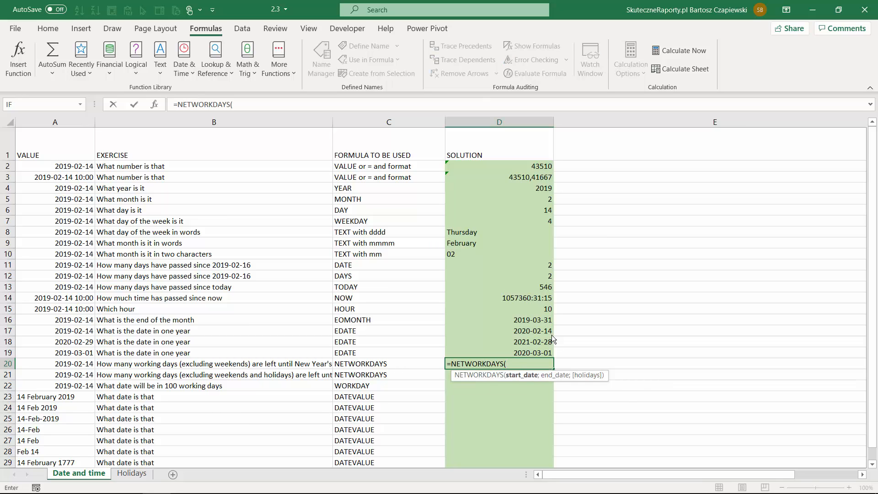
click(74, 364)
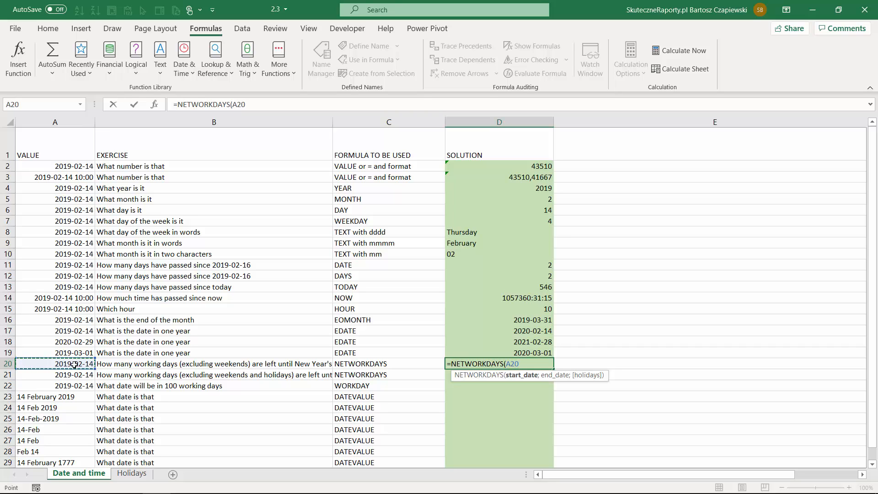
text(;)
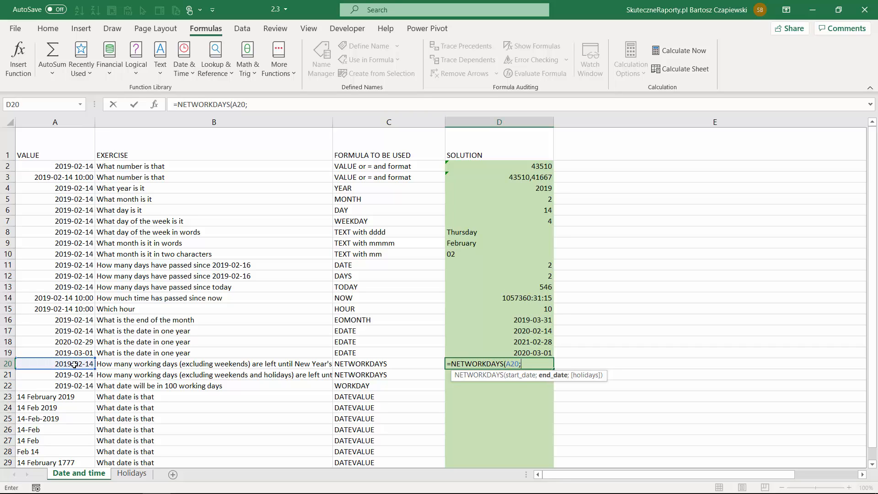
text(date)
key(Tab)
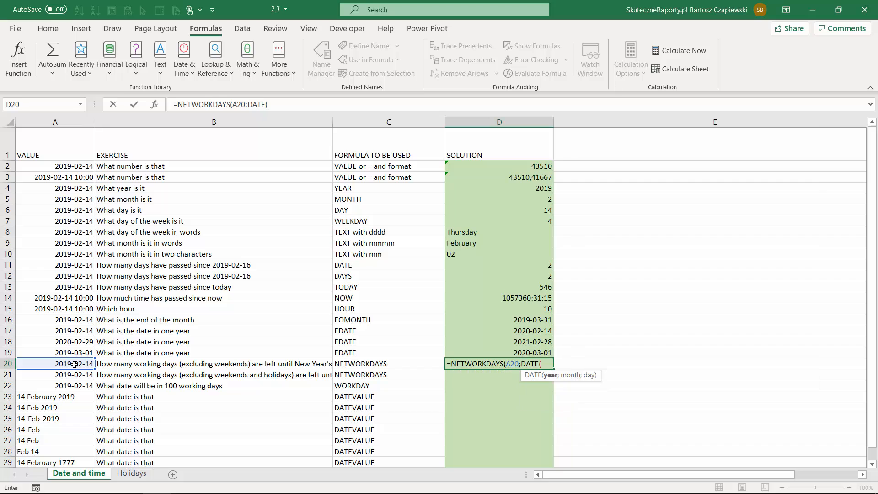
text(2019)
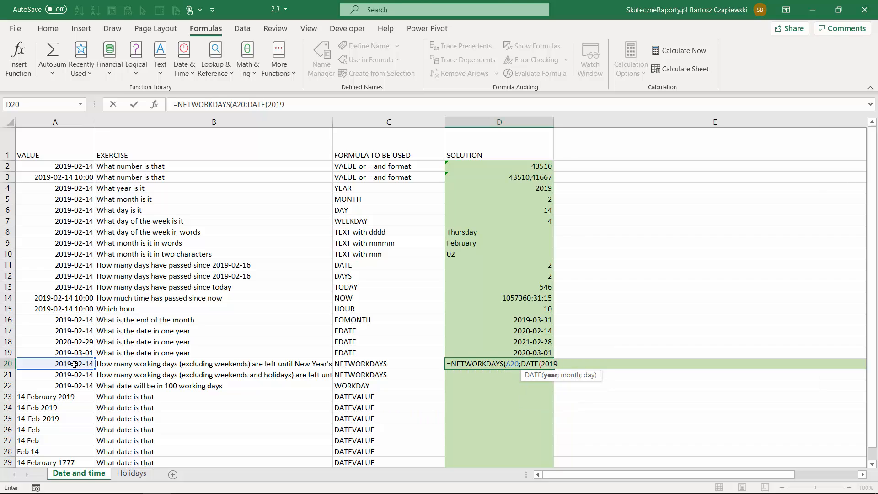
text(;12;31))
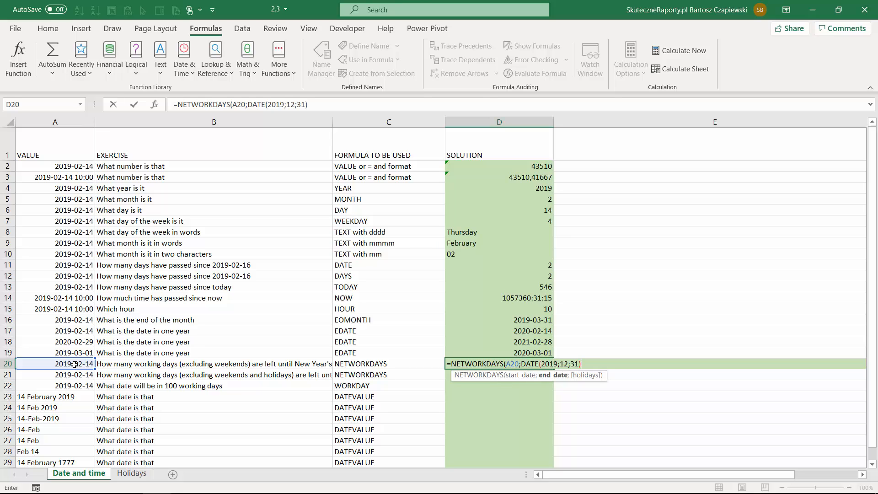
text())
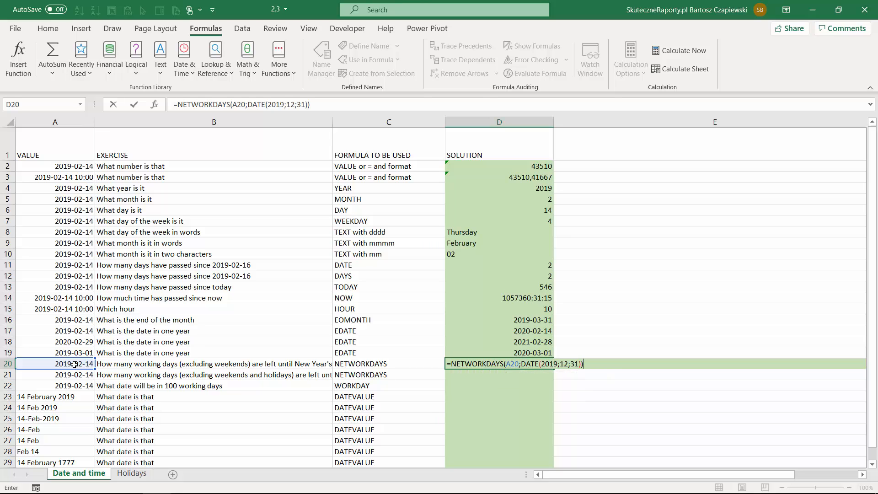
key(Return)
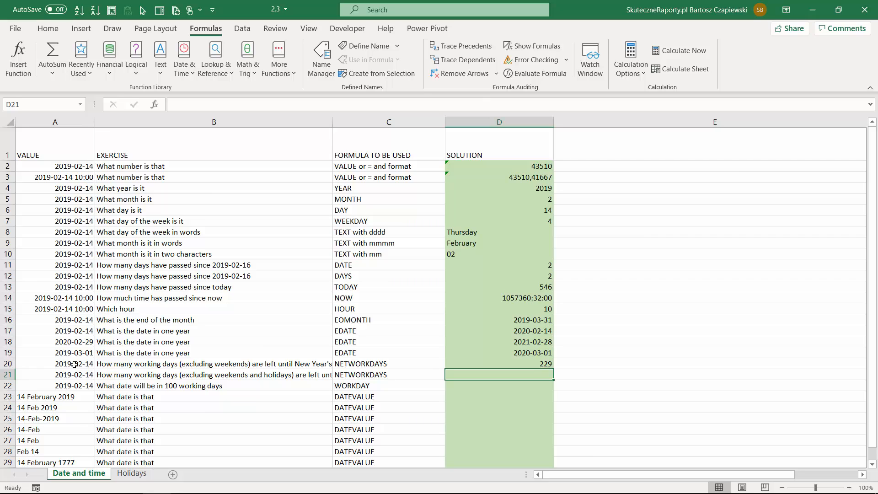
Copy the NETWORKDAYS formula into D21 and add the dates in Holidays!A2:A22 as its holidays argument
key(ctrl+d)
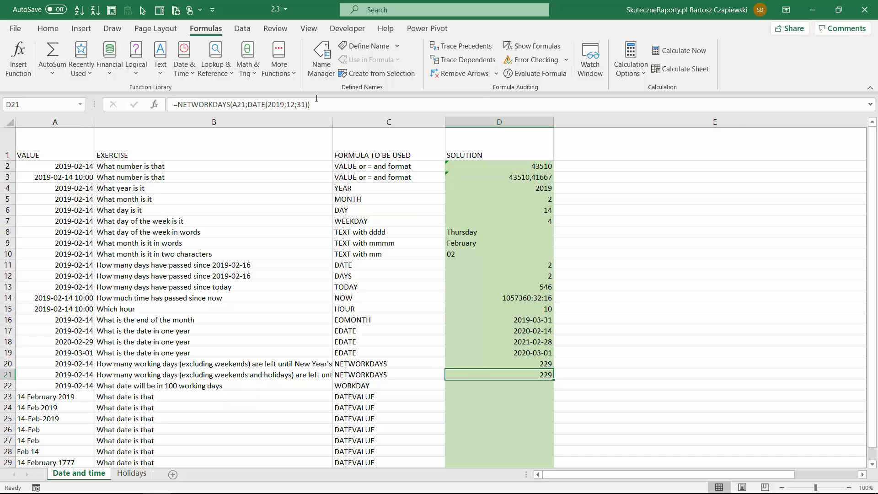
click(316, 98)
key(BackSpace)
text(;)
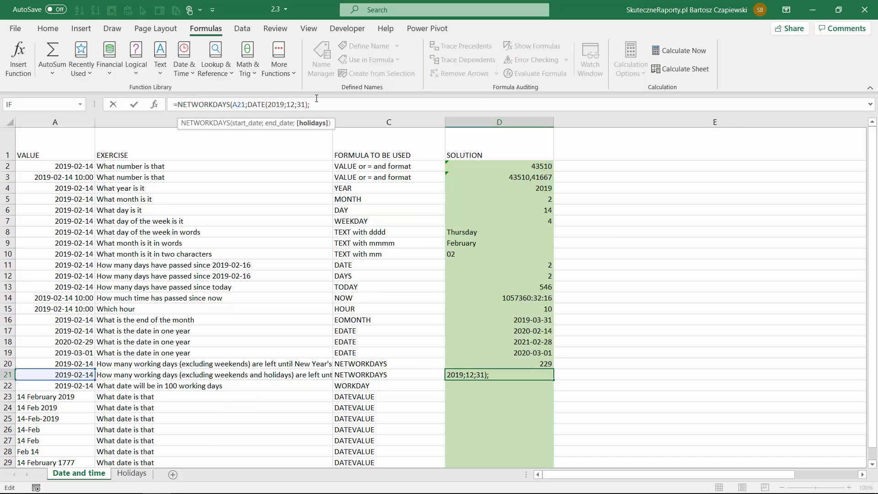
click(133, 474)
drag(51, 142, 52, 363)
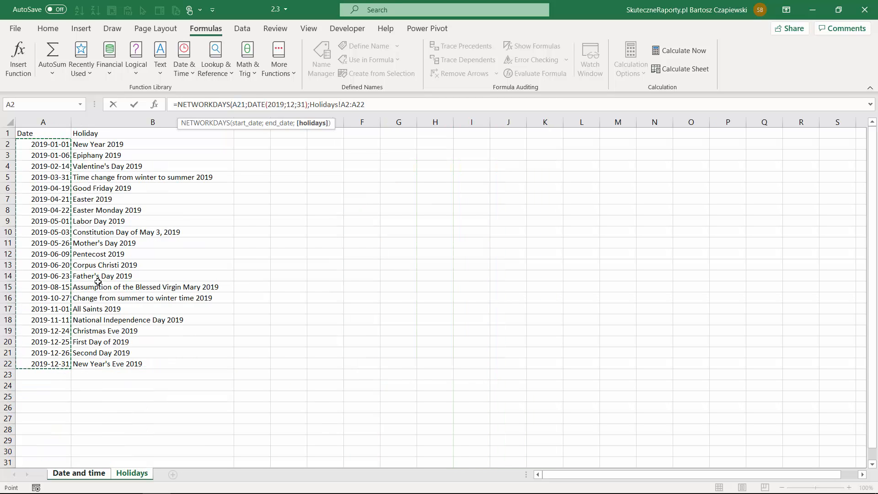
text())
key(Return)
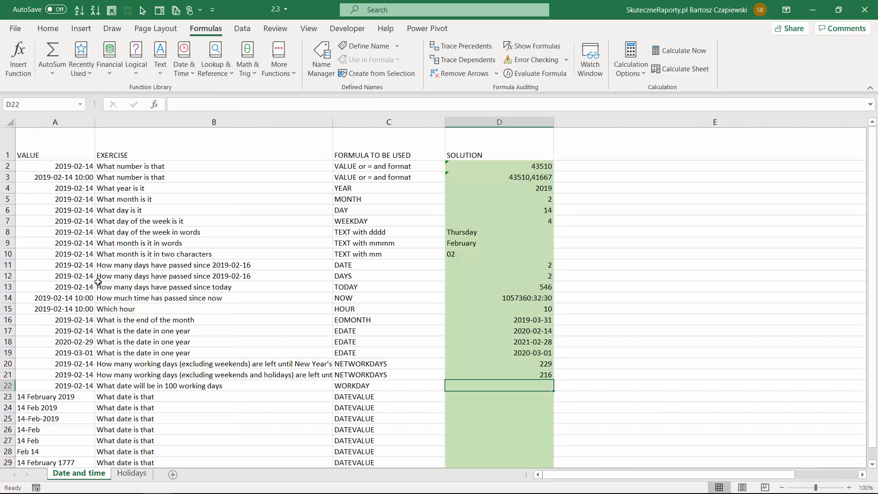
key(Up)
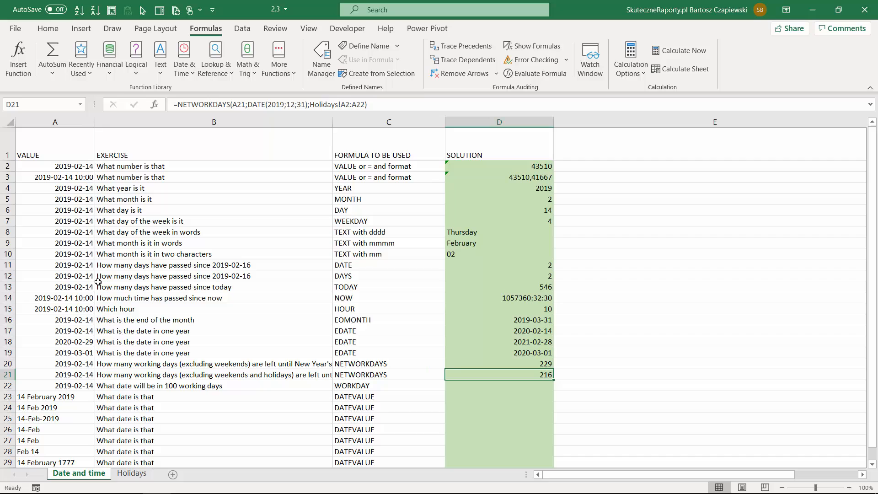
Enter =WORKDAY(A22;100;Holidays!A2:A22) in D22 to get the date 100 working days after A22
key(Down)
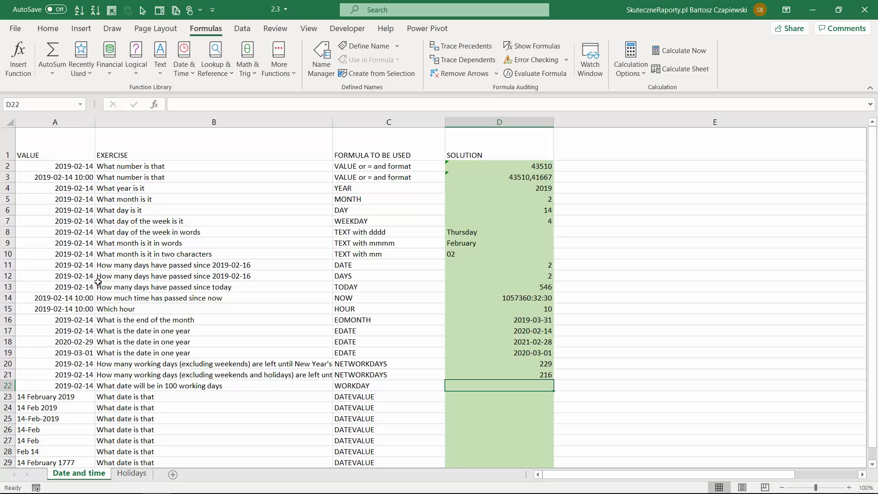
text(=word)
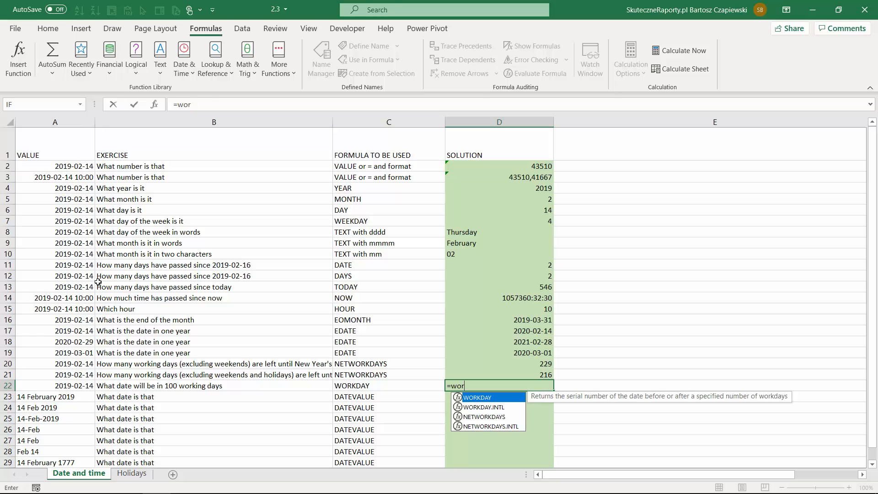
key(Tab)
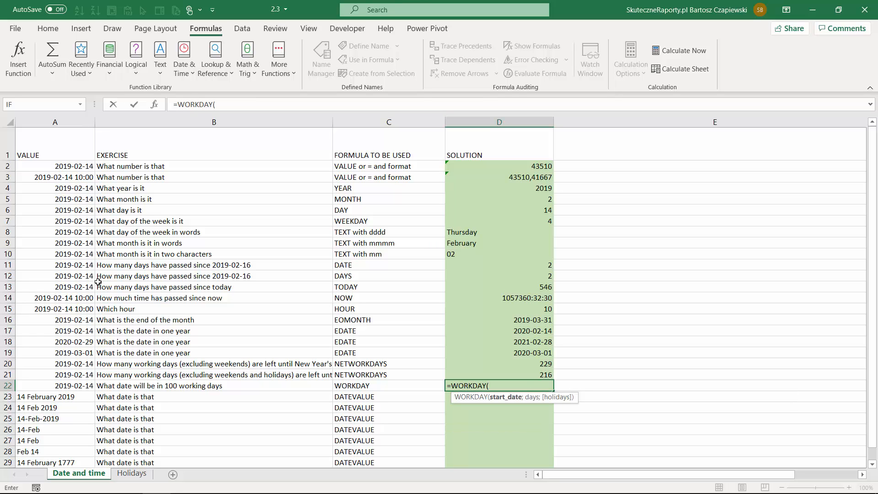
click(77, 385)
text(;100)
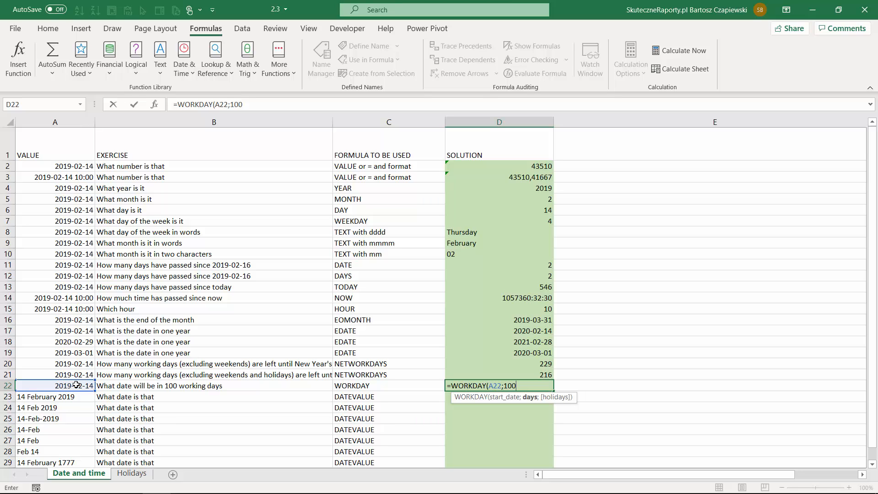
text(;)
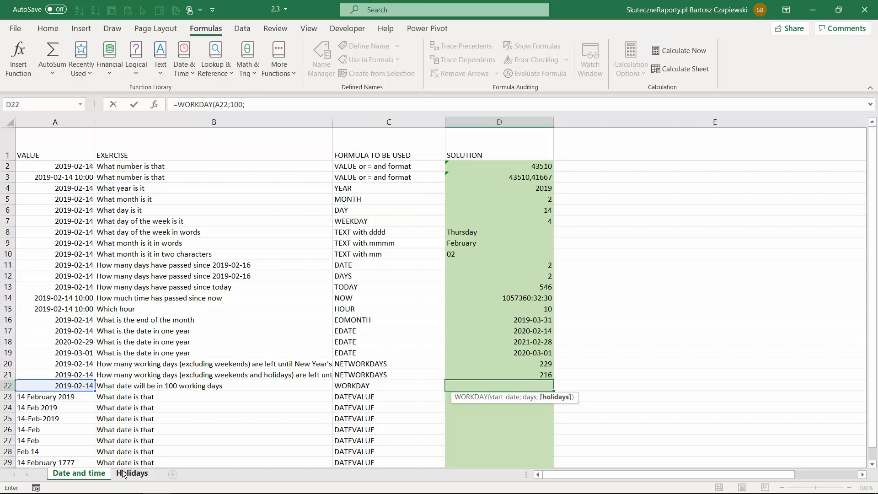
click(132, 474)
drag(54, 144, 51, 364)
text())
key(ctrl+Return)
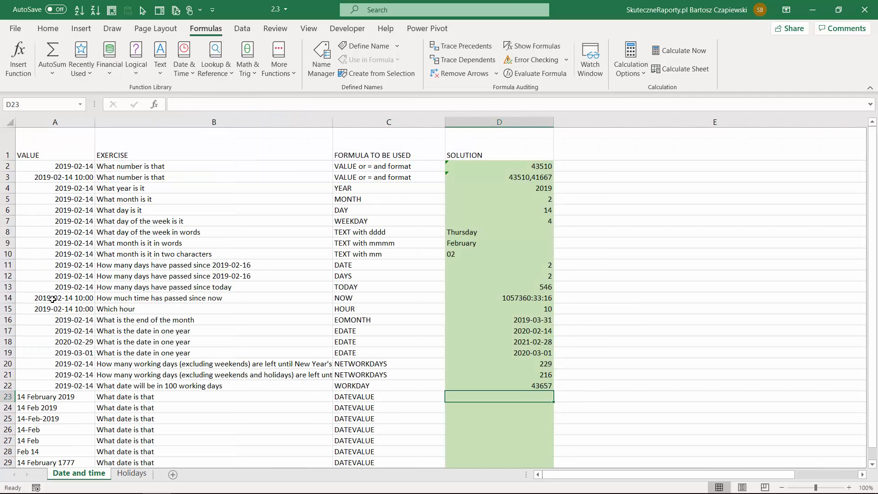
Format the WORKDAY result in D22 as a short date
click(50, 28)
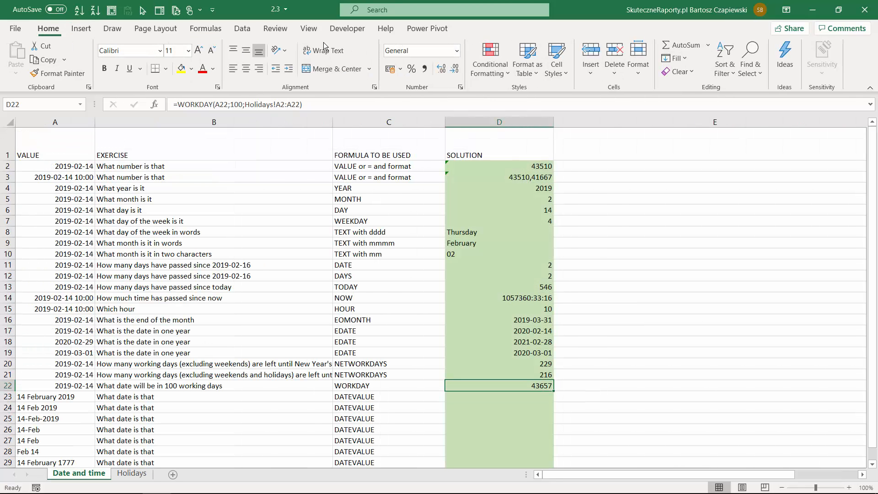
click(457, 50)
click(441, 182)
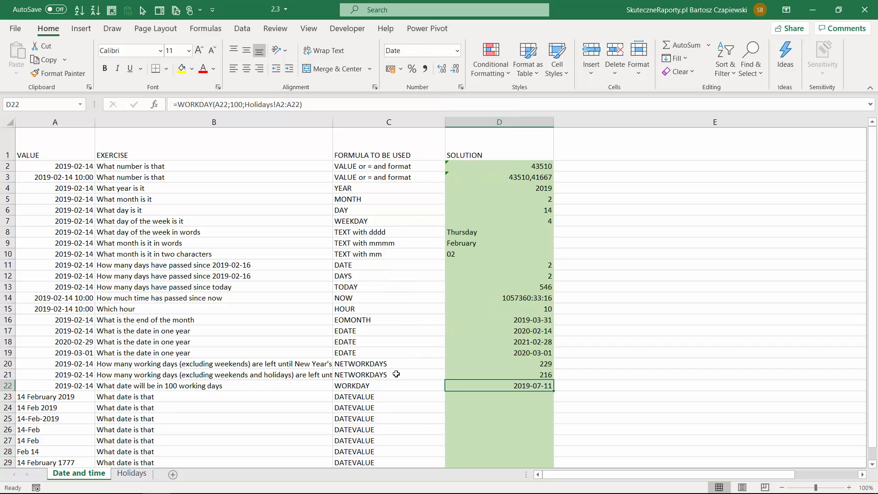
Enter =DATEVALUE(E23) in D23 to convert the Polish text date in E23
key(Down)
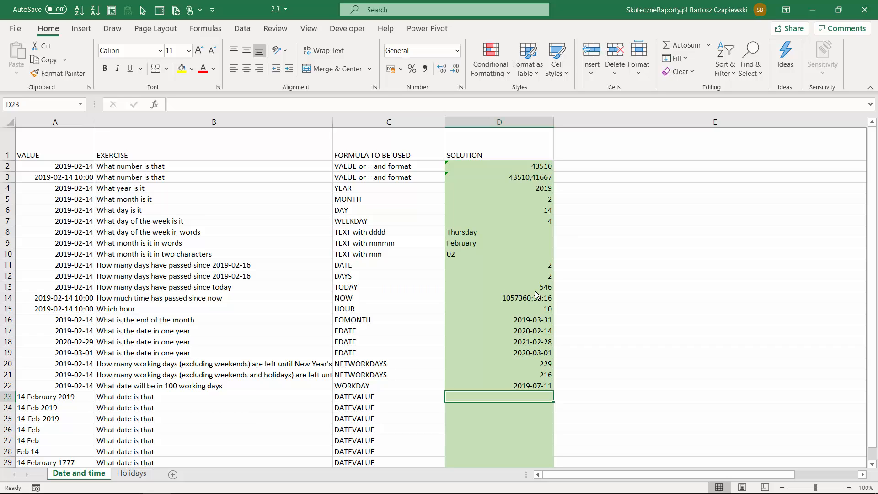
click(240, 29)
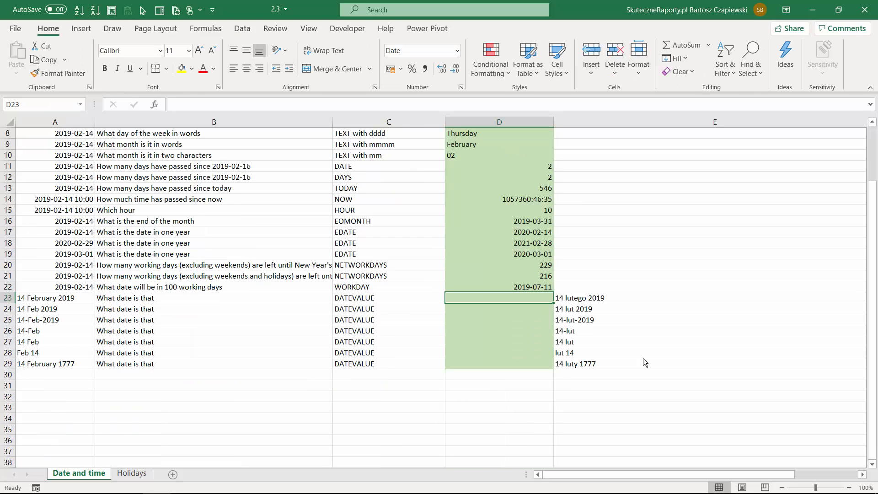
text(=date)
key(Down)
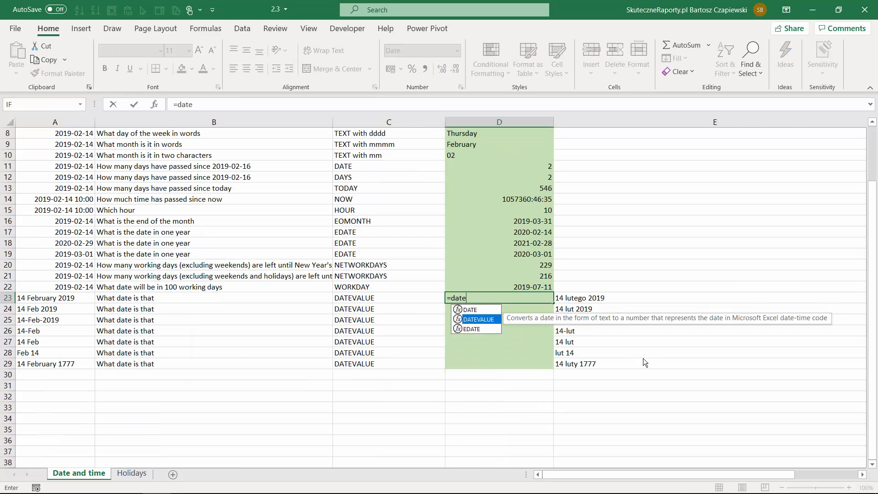
key(Tab)
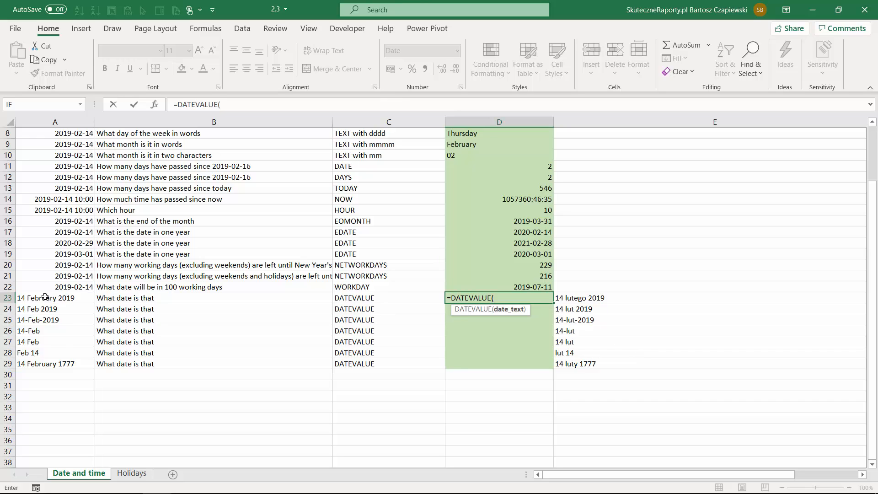
click(565, 296)
text())
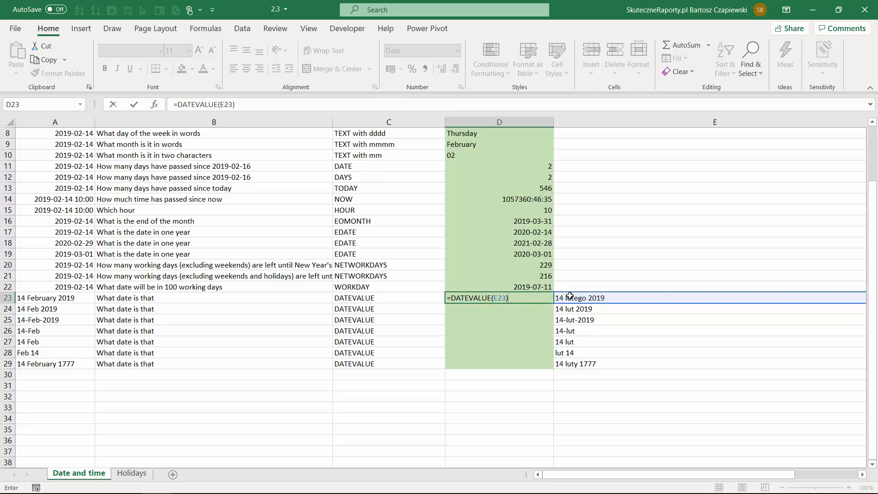
key(Return)
Fill the DATEVALUE formula from D23 down to D29 and check the results against the text dates in column E
click(539, 296)
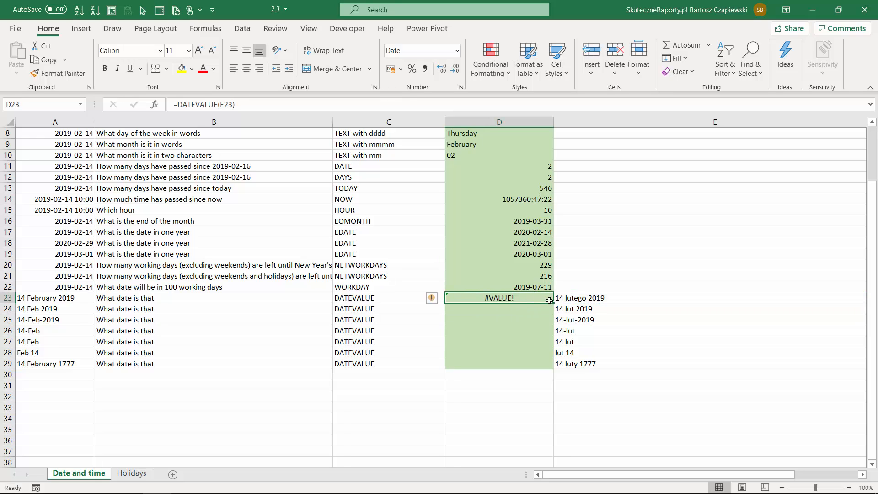
drag(554, 302, 555, 366)
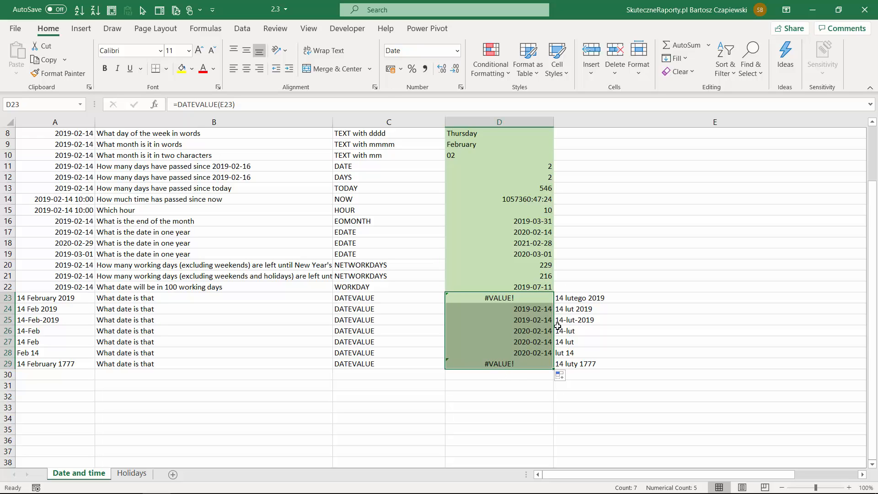
click(584, 309)
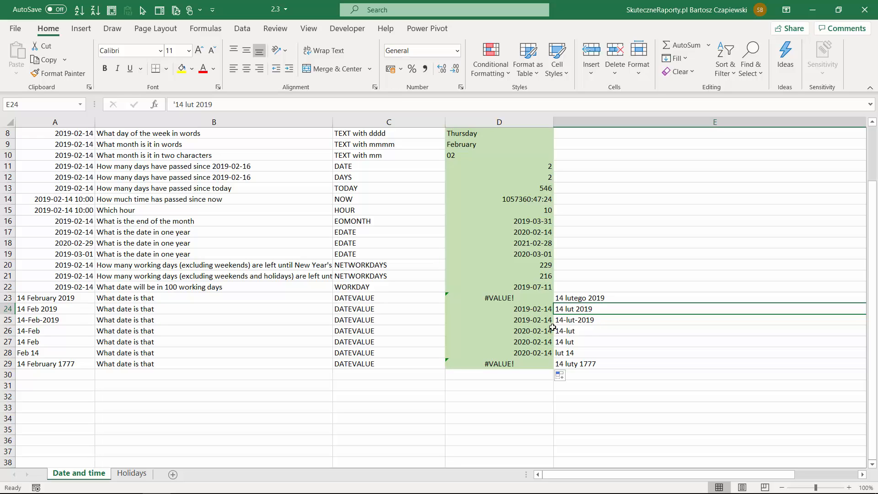
click(568, 331)
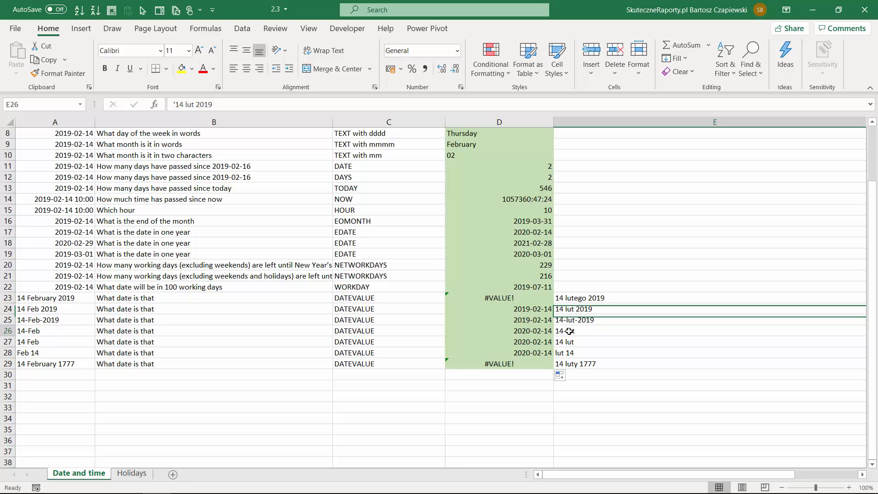
click(535, 332)
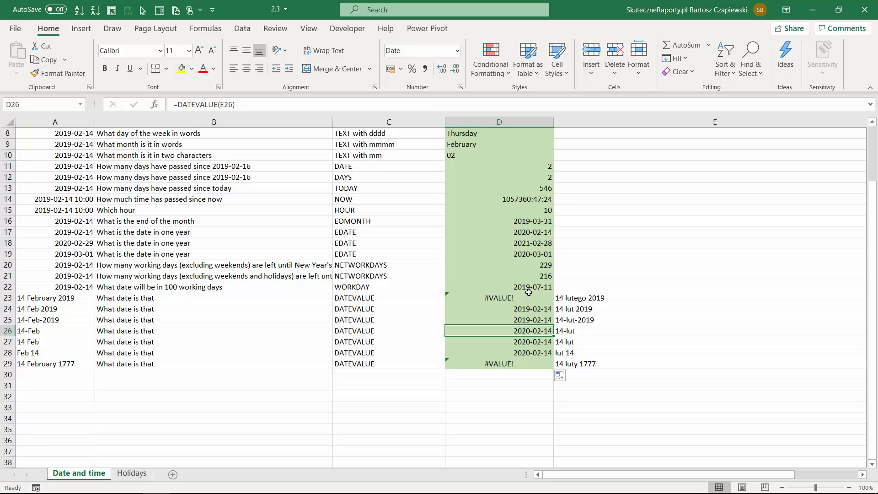
click(512, 364)
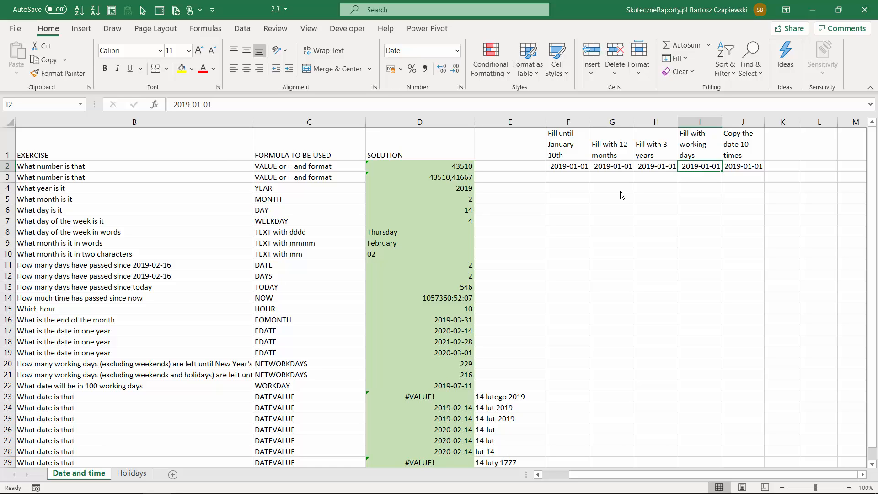
Fill the date in F2 down to F11 as a daily series and the date in G2 down to G13 by months
click(580, 167)
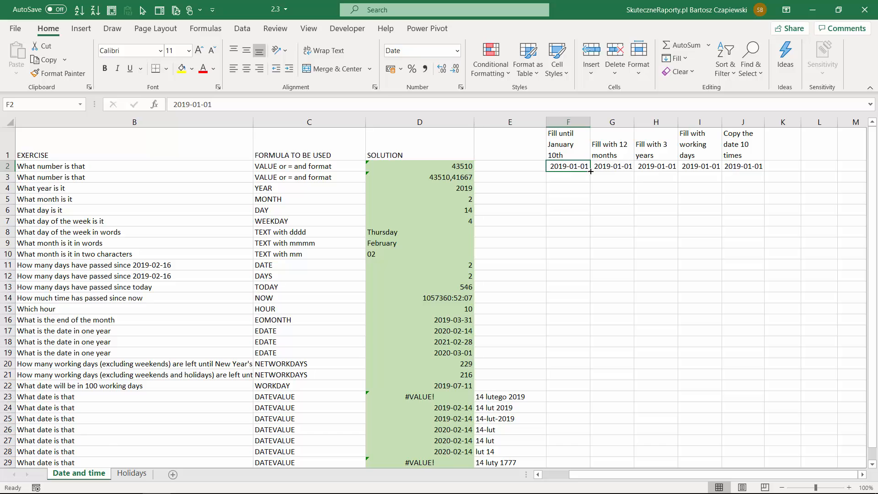
drag(591, 171, 591, 269)
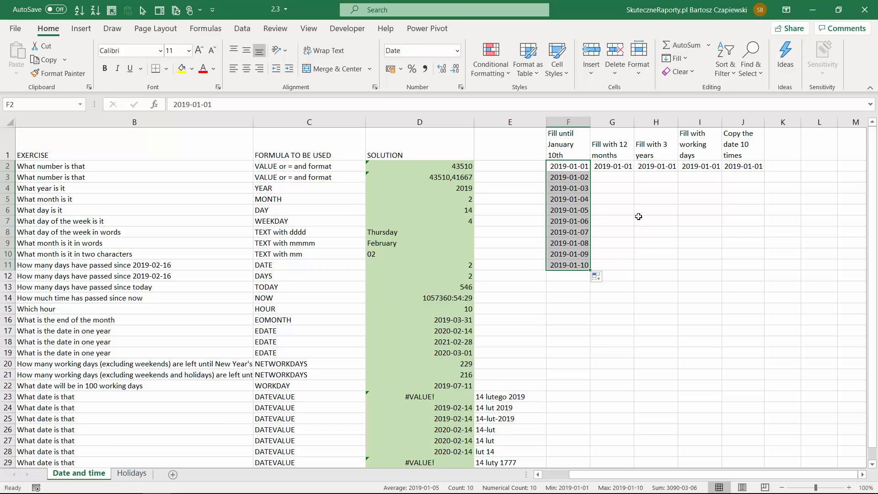
click(627, 166)
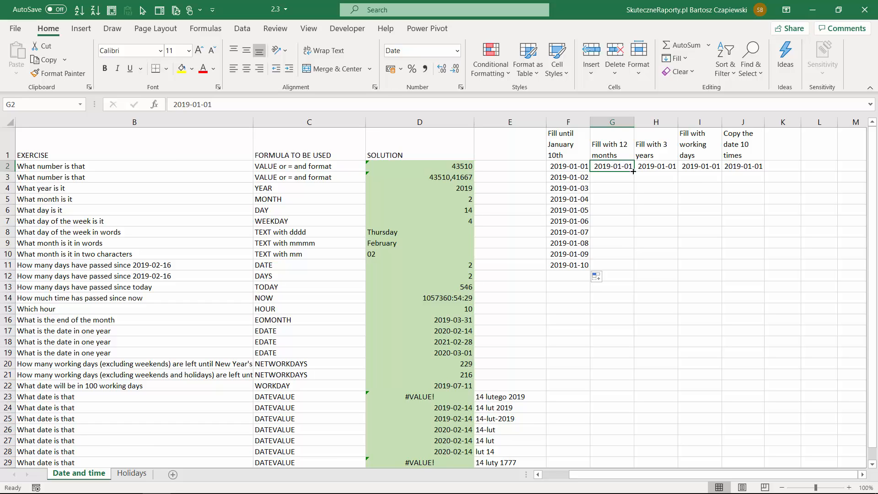
drag(633, 171, 635, 289)
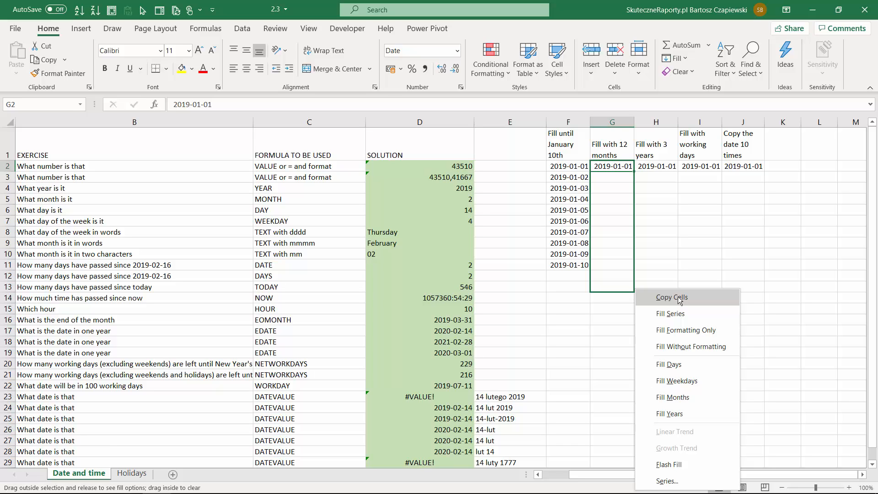
click(690, 397)
Fill the date in H2 down to H5 by years and the date in I2 down to I13 by weekdays
click(665, 166)
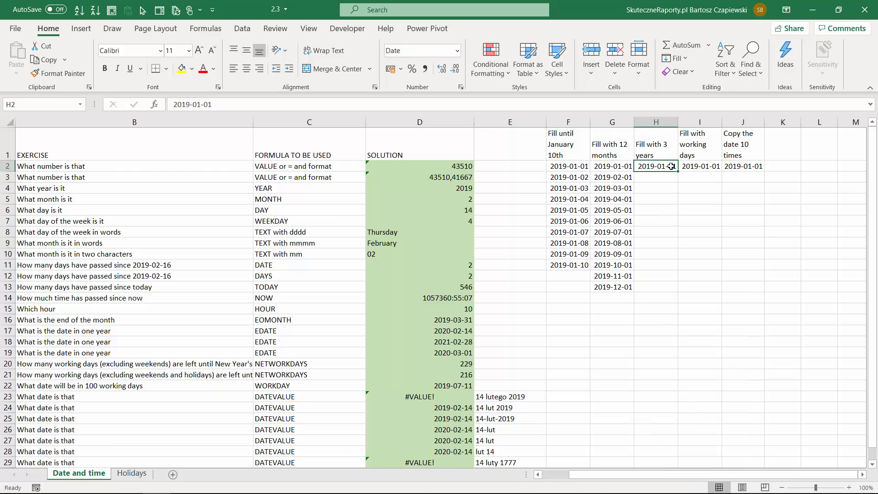
drag(679, 171, 678, 202)
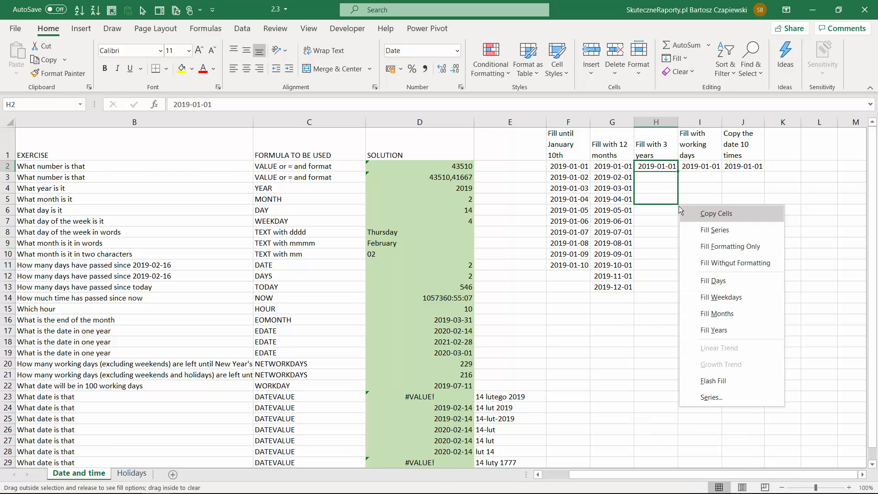
click(695, 325)
click(707, 165)
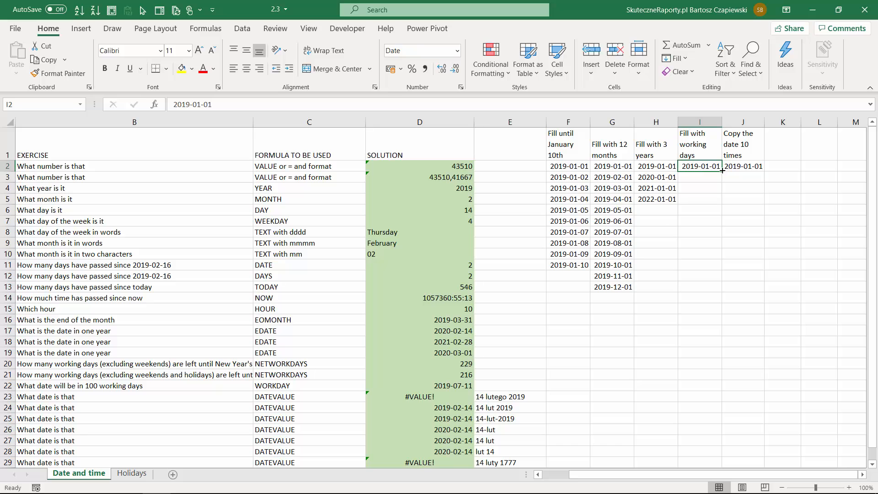
drag(722, 170, 723, 289)
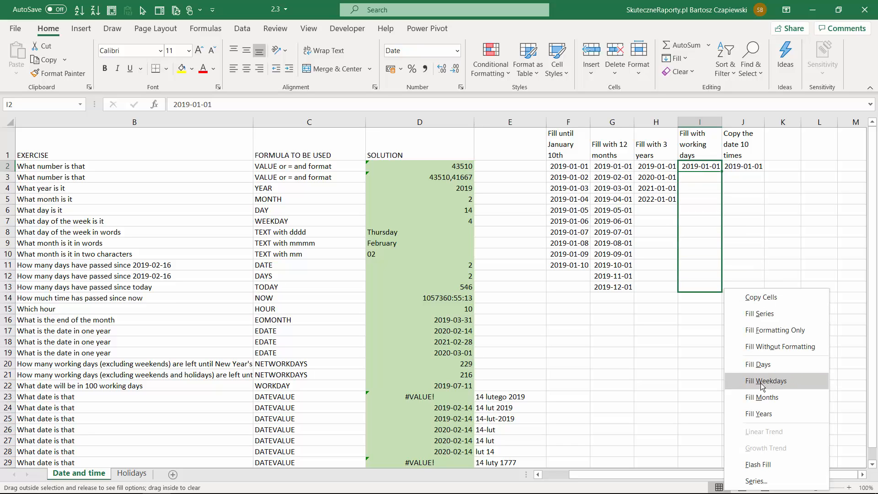
click(772, 382)
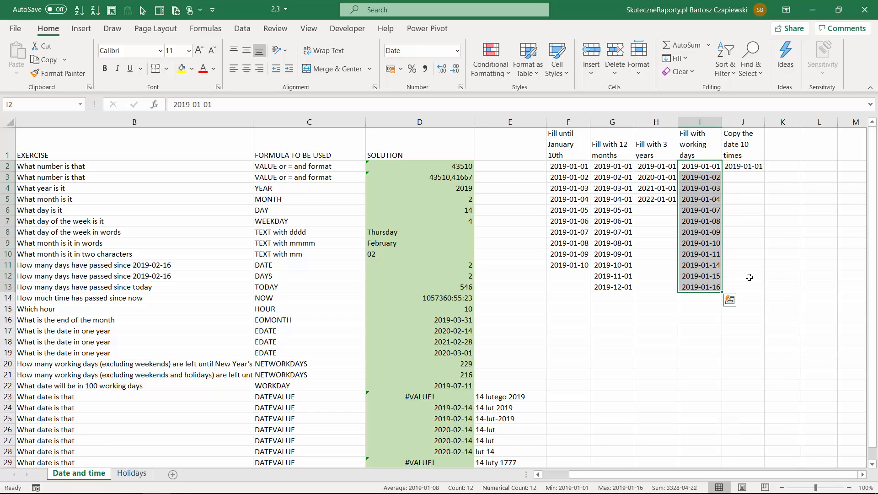
Fill J2 down to J12 with copies of the date 2019-01-01 instead of a series
click(751, 166)
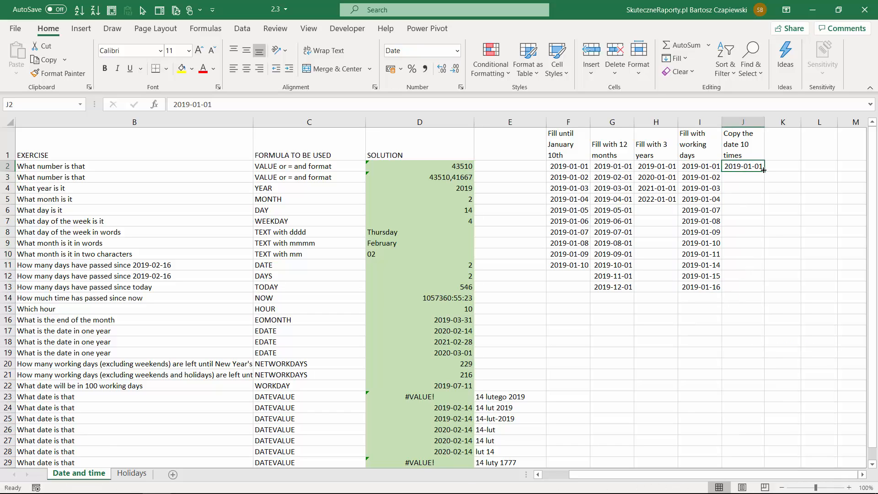
drag(764, 172, 765, 281)
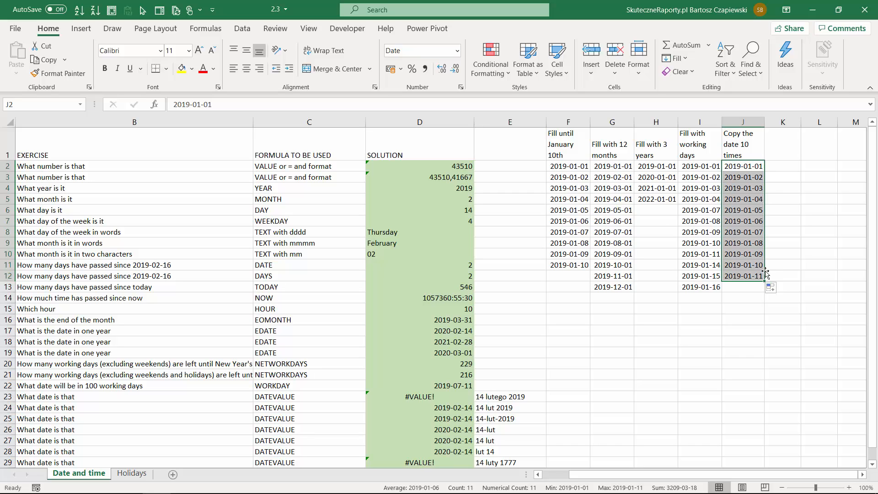
click(778, 290)
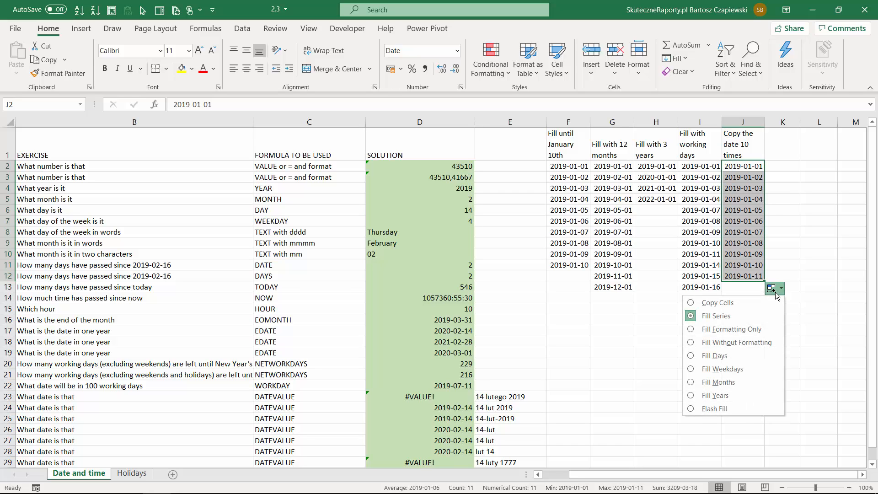
click(738, 301)
Open the Series fill settings for cell I4 to examine the type, date unit and step options
click(700, 188)
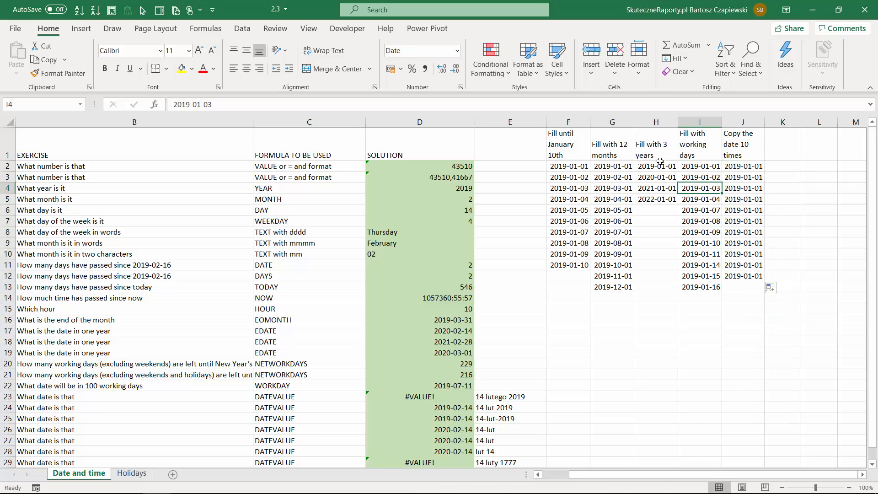
click(687, 59)
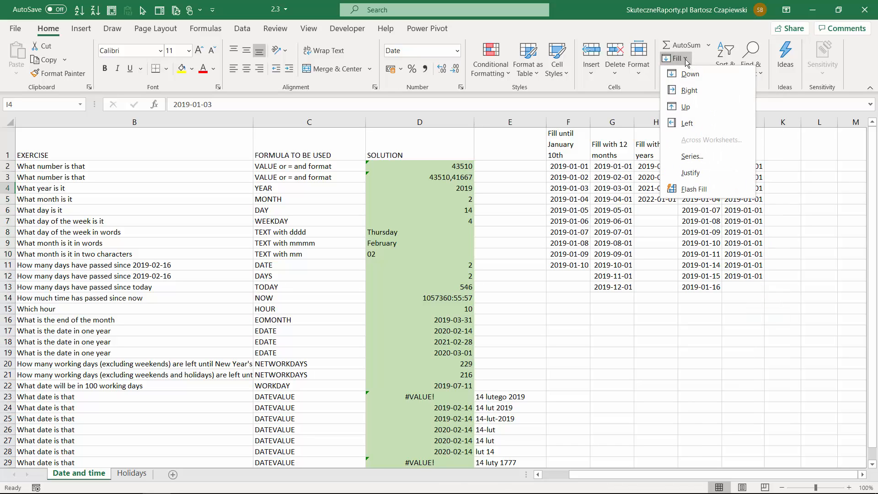
click(705, 159)
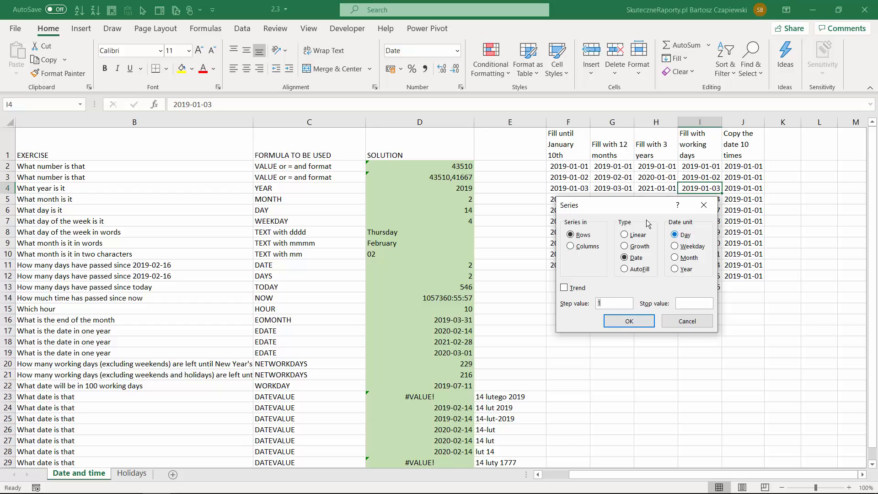